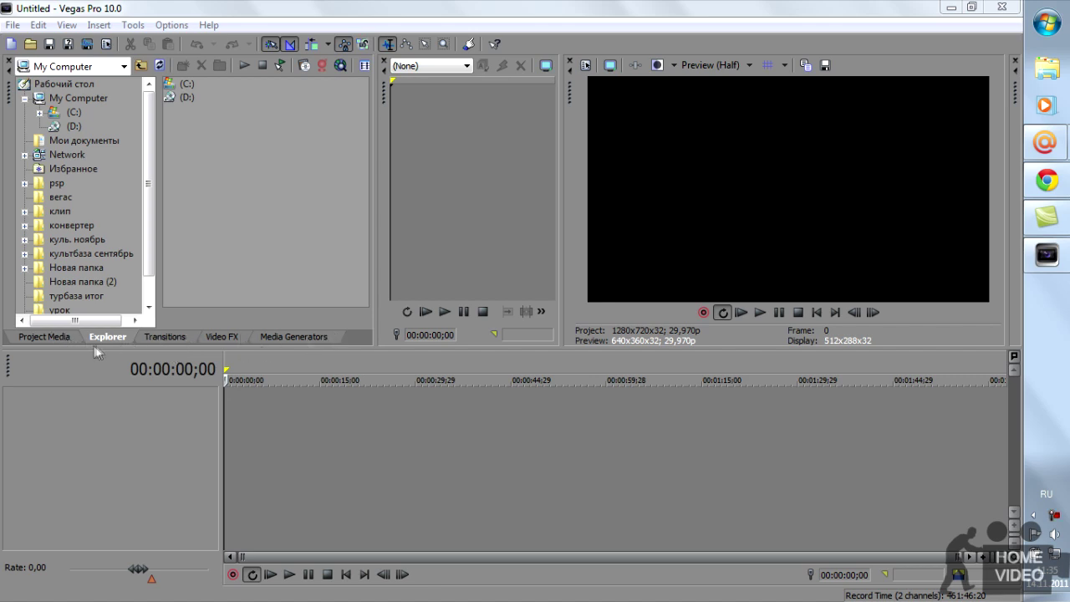
Look through the Project Media, Transitions, Video FX and Media Generators collections
{"action": "mouse_move", "coordinate": [148, 179]}
{"action": "left_mouse_down"}
{"action": "mouse_move", "coordinate": [149, 201]}
{"action": "mouse_move", "coordinate": [150, 179]}
{"action": "left_mouse_up"}
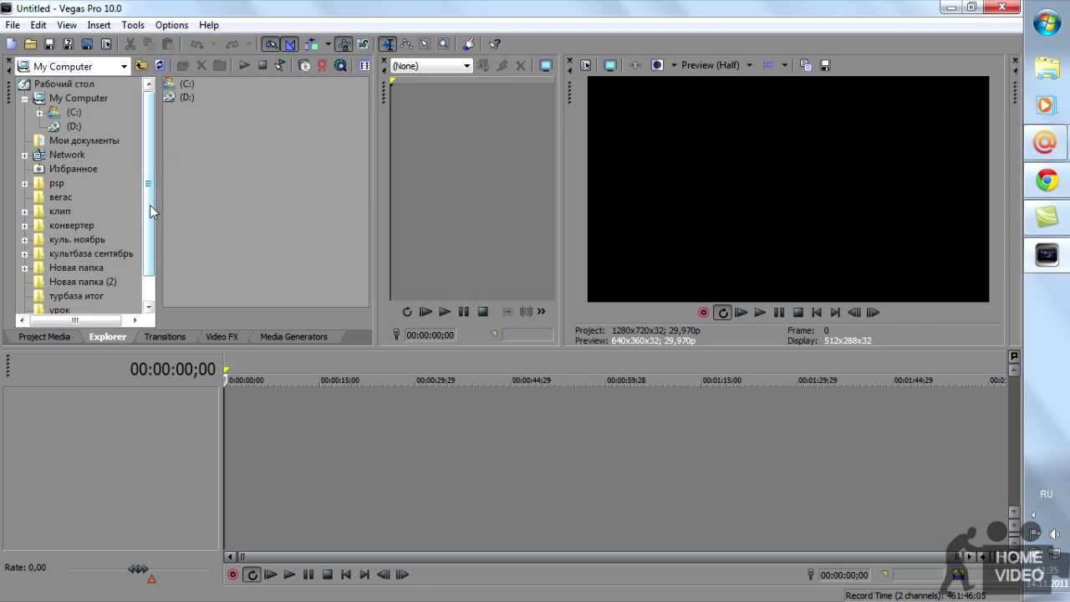
{"action": "left_click", "coordinate": [41, 336]}
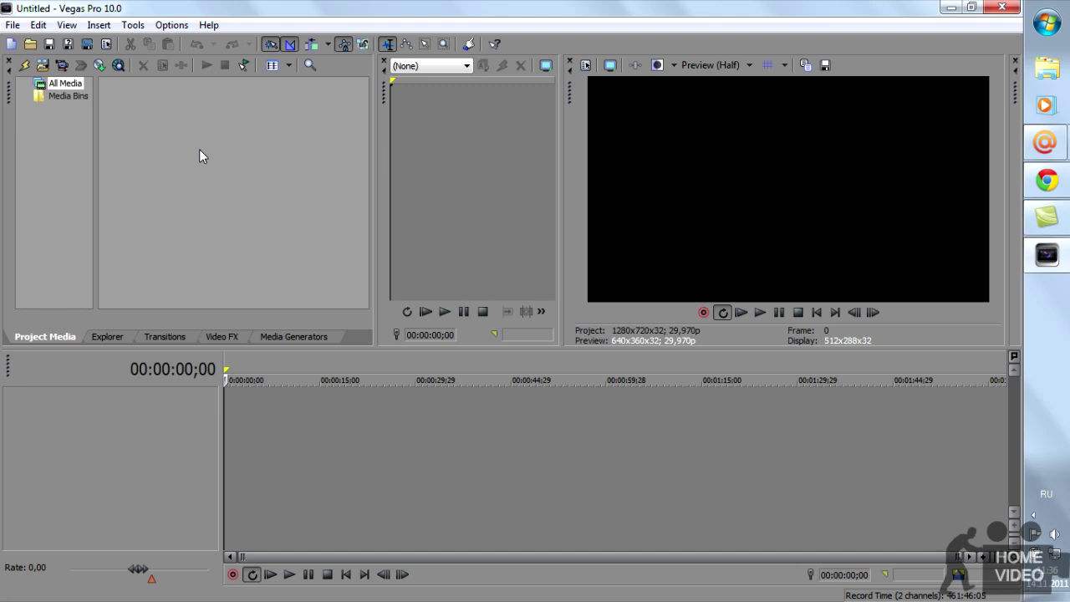
{"action": "left_click", "coordinate": [164, 337]}
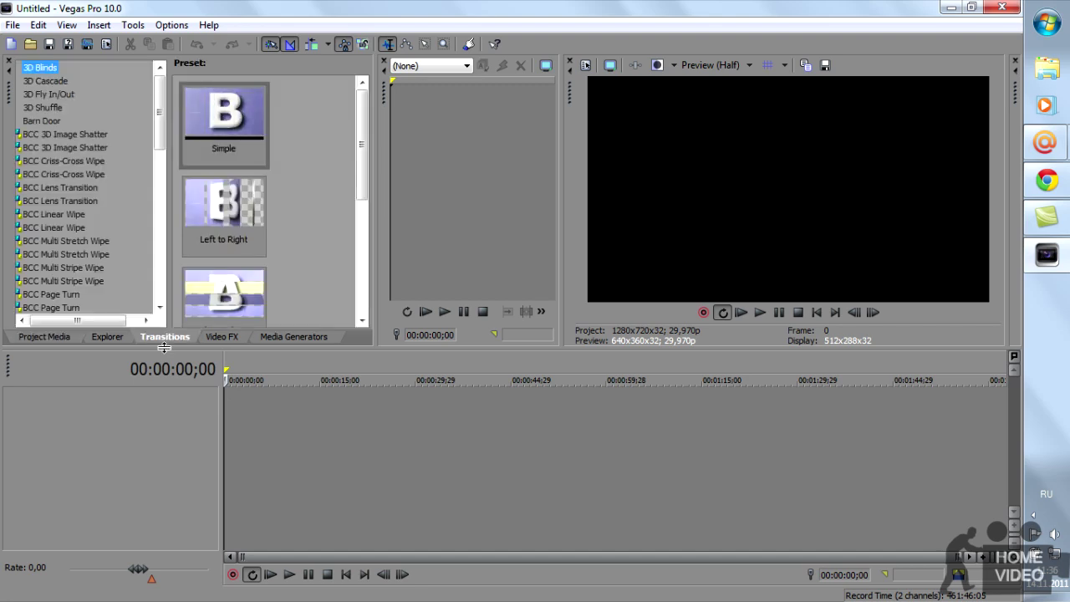
{"action": "left_click", "coordinate": [224, 337]}
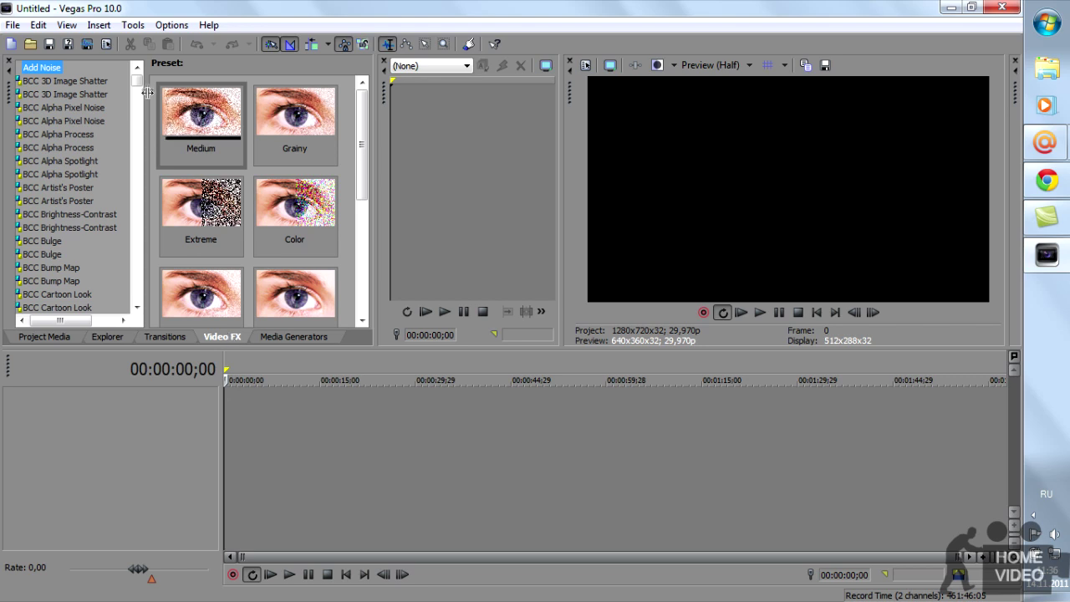
{"action": "mouse_move", "coordinate": [135, 81]}
{"action": "left_mouse_down"}
{"action": "mouse_move", "coordinate": [129, 151]}
{"action": "mouse_move", "coordinate": [138, 86]}
{"action": "left_mouse_up"}
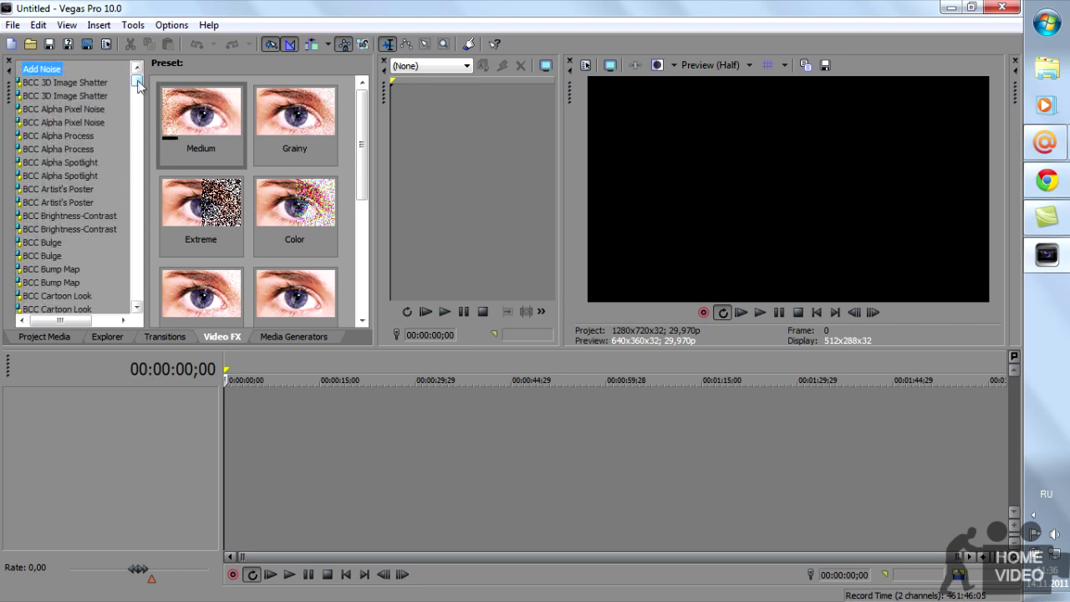
{"action": "left_click", "coordinate": [301, 338]}
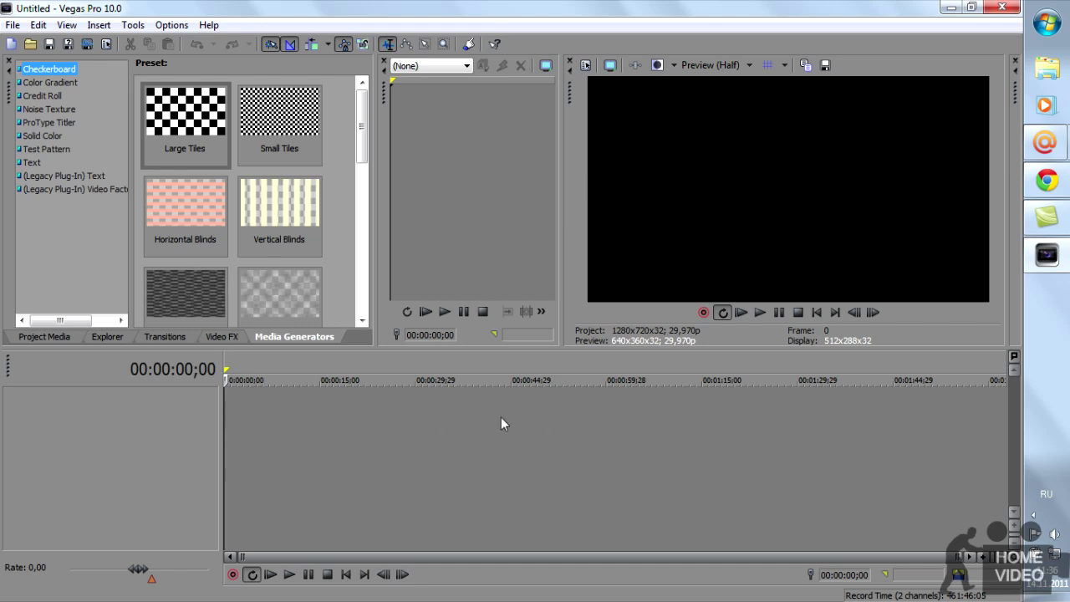
Browse to the "куль. ноябрь" folder in the Explorer file tree
{"action": "left_click", "coordinate": [105, 338]}
{"action": "scroll", "coordinate": [84, 192], "scroll_direction": "down", "scroll_amount": 1}
{"action": "scroll", "coordinate": [84, 192], "scroll_direction": "up", "scroll_amount": 1}
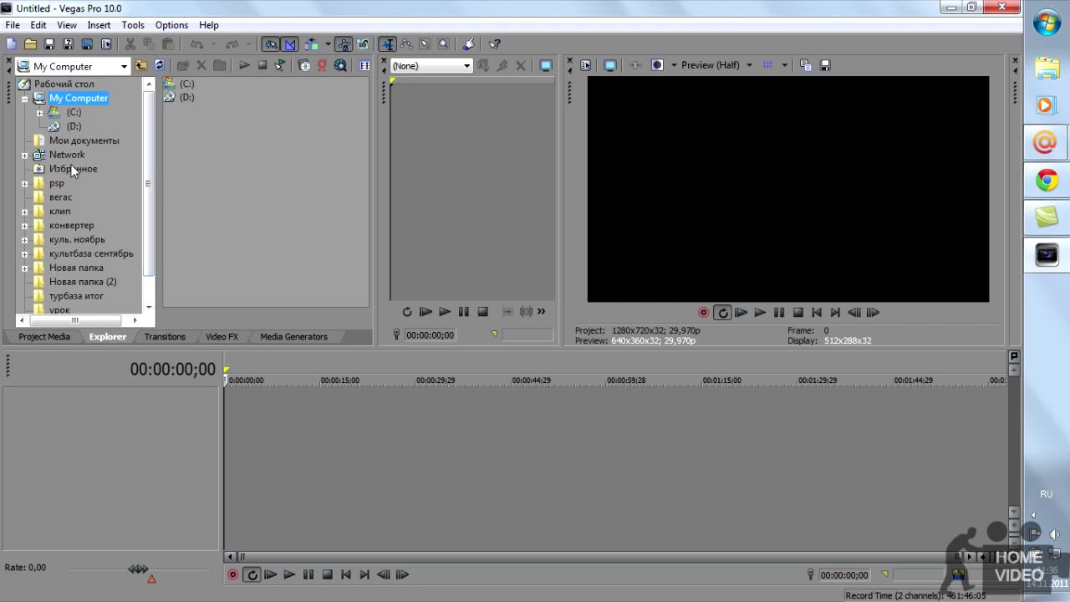
{"action": "scroll", "coordinate": [153, 179], "scroll_direction": "down", "scroll_amount": 1}
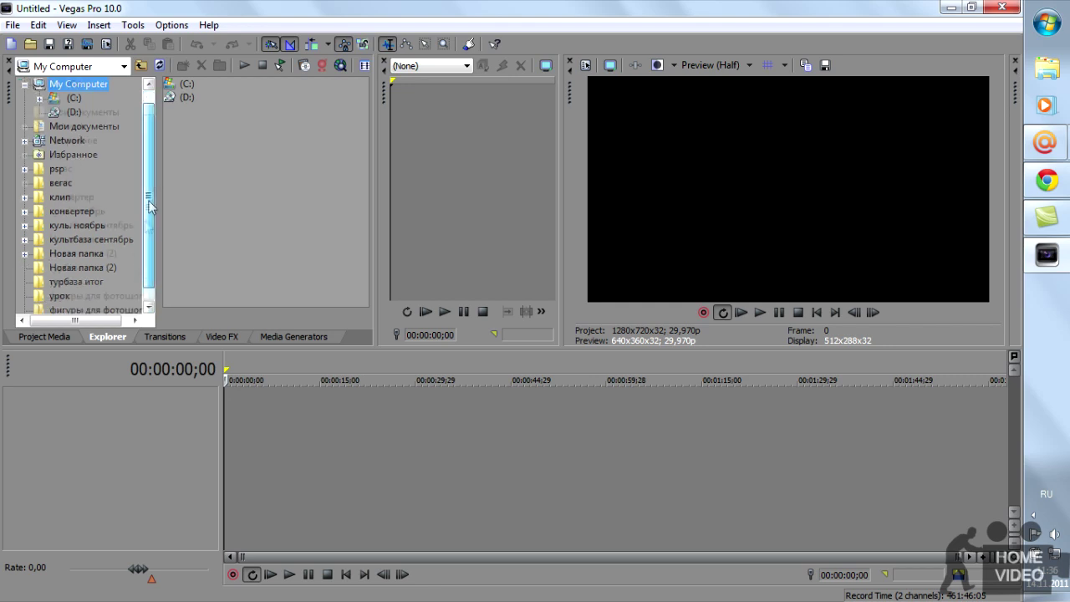
{"action": "left_click", "coordinate": [58, 212]}
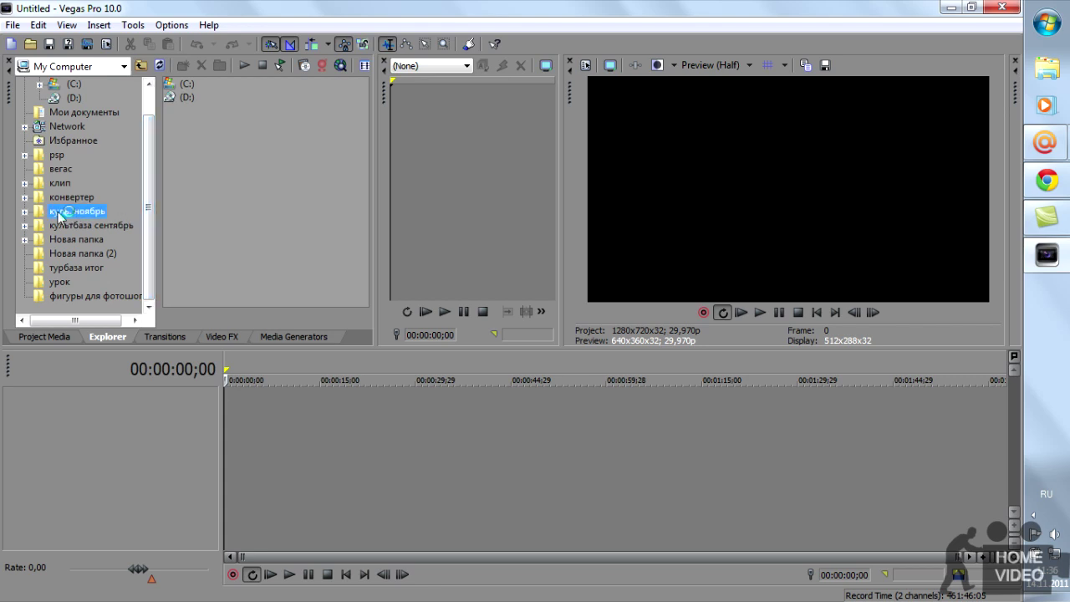
Play a preview of the SAM_2335 clip from the file list and stop it
{"action": "left_click", "coordinate": [167, 191]}
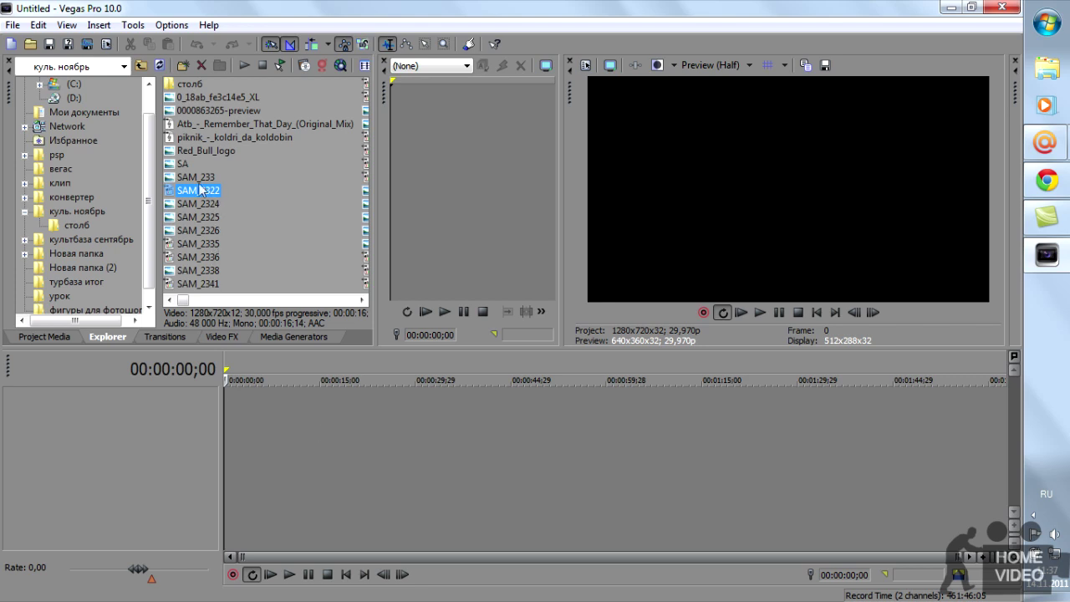
{"action": "left_click", "coordinate": [184, 243]}
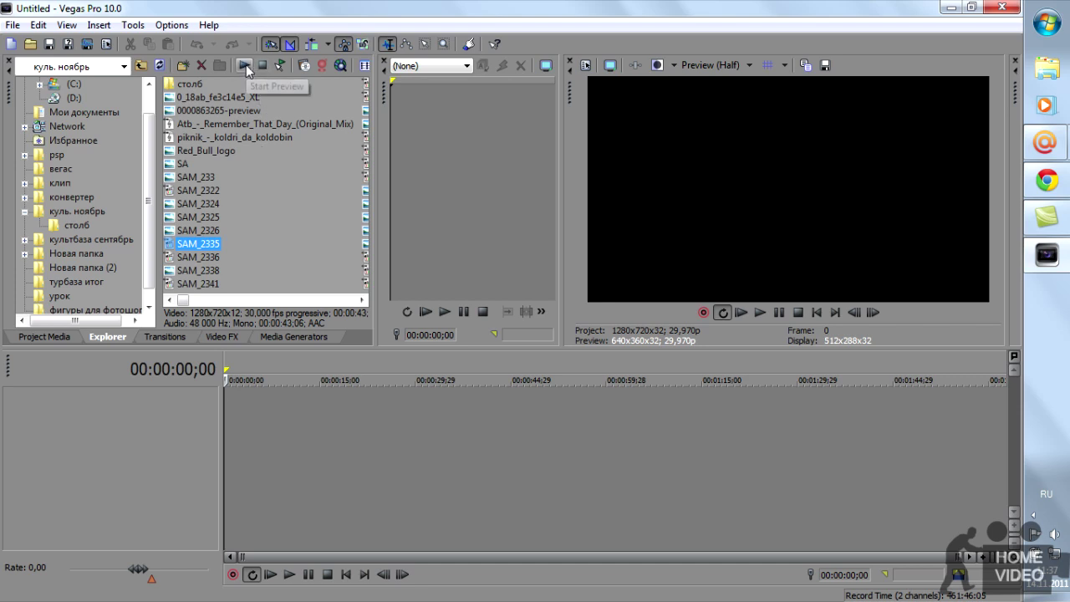
{"action": "left_click", "coordinate": [246, 64]}
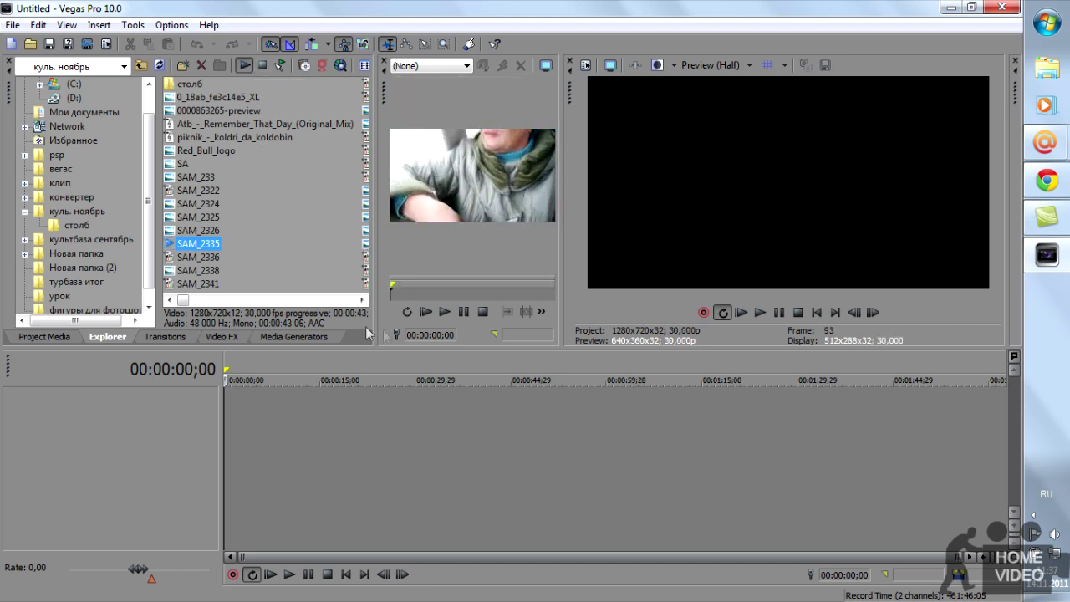
{"action": "left_click", "coordinate": [263, 66]}
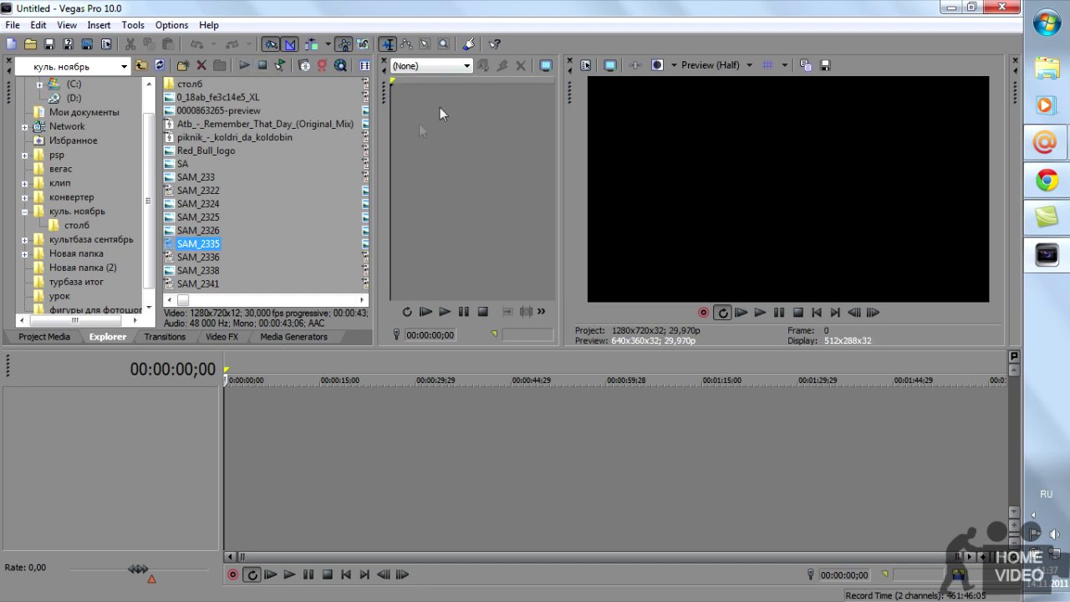
Close and restore the Trimmer window, and widen it slightly toward the file list
{"action": "left_click", "coordinate": [384, 62]}
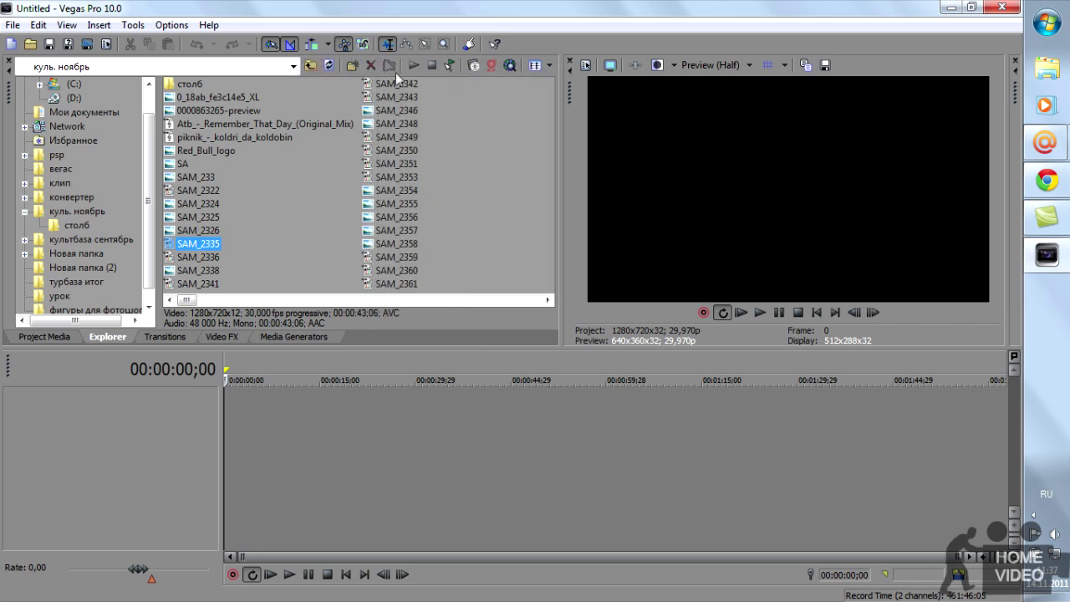
{"action": "left_click", "coordinate": [66, 24]}
{"action": "left_click", "coordinate": [109, 124]}
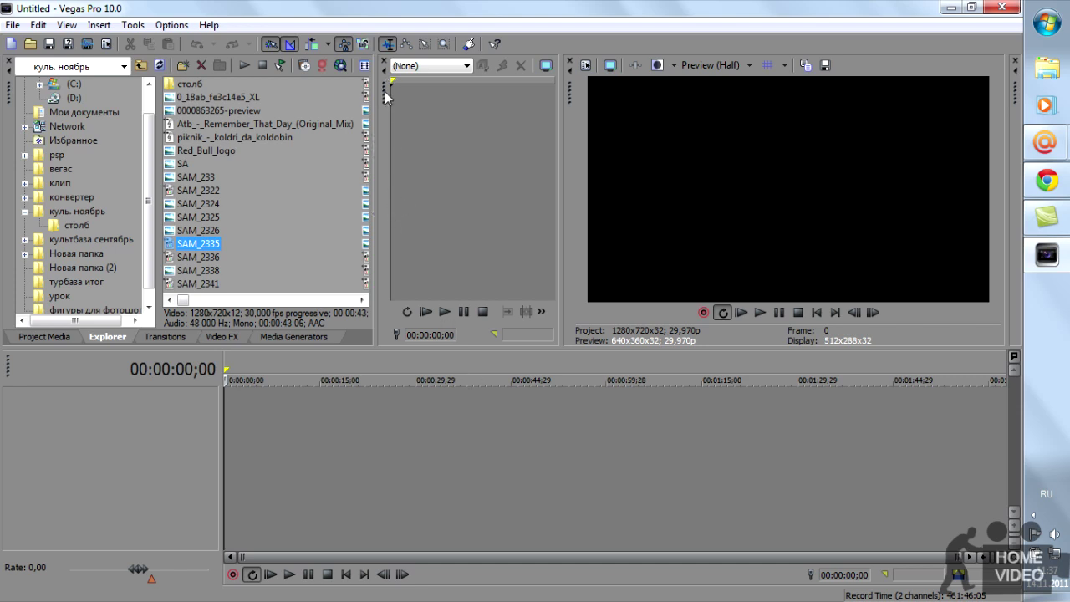
{"action": "mouse_move", "coordinate": [369, 98]}
{"action": "left_mouse_down"}
{"action": "mouse_move", "coordinate": [228, 104]}
{"action": "mouse_move", "coordinate": [151, 133]}
{"action": "mouse_move", "coordinate": [270, 99]}
{"action": "mouse_move", "coordinate": [422, 94]}
{"action": "mouse_move", "coordinate": [358, 101]}
{"action": "mouse_move", "coordinate": [112, 348]}
{"action": "mouse_move", "coordinate": [267, 355]}
{"action": "mouse_move", "coordinate": [237, 188]}
{"action": "mouse_move", "coordinate": [529, 81]}
{"action": "mouse_move", "coordinate": [501, 92]}
{"action": "mouse_move", "coordinate": [280, 96]}
{"action": "mouse_move", "coordinate": [471, 99]}
{"action": "mouse_move", "coordinate": [334, 98]}
{"action": "mouse_move", "coordinate": [362, 97]}
{"action": "left_mouse_up"}
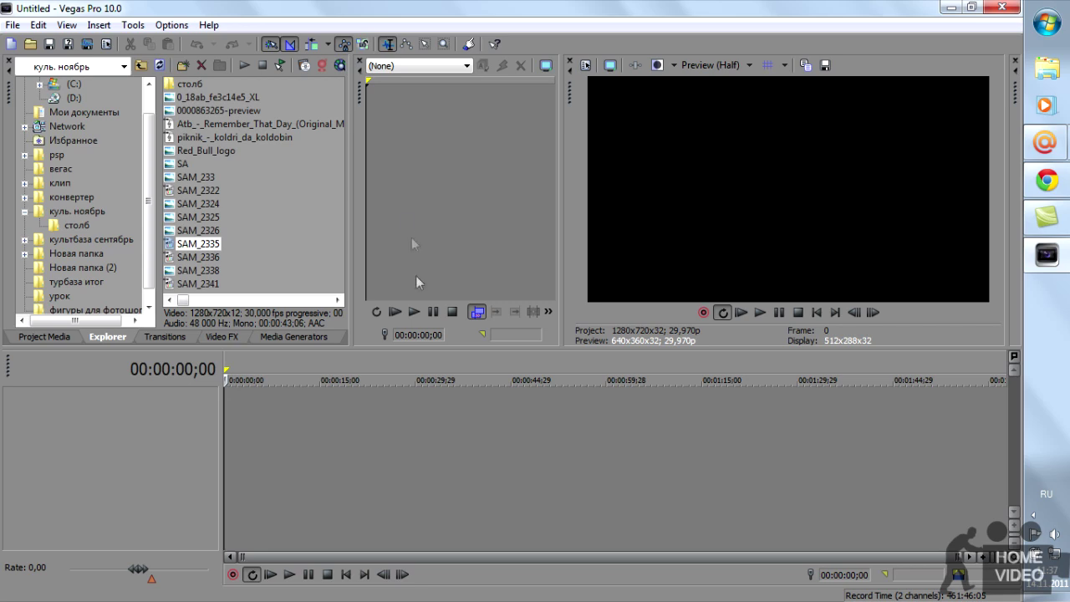
Play a preview of the SAM_2336 clip and stop it
{"action": "left_click", "coordinate": [187, 259]}
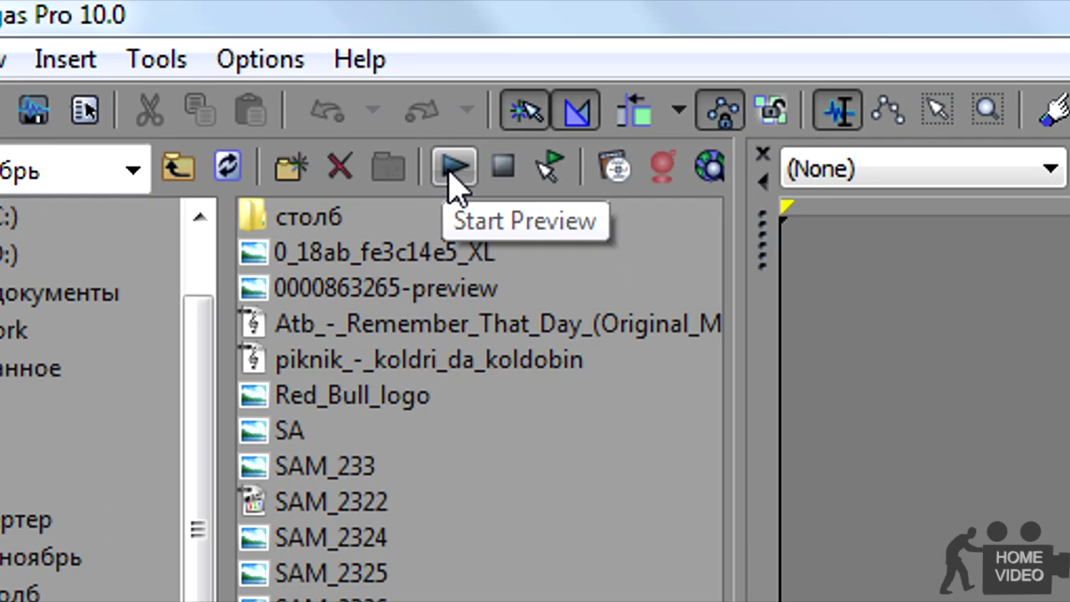
{"action": "left_click", "coordinate": [451, 172]}
{"action": "left_click", "coordinate": [506, 172]}
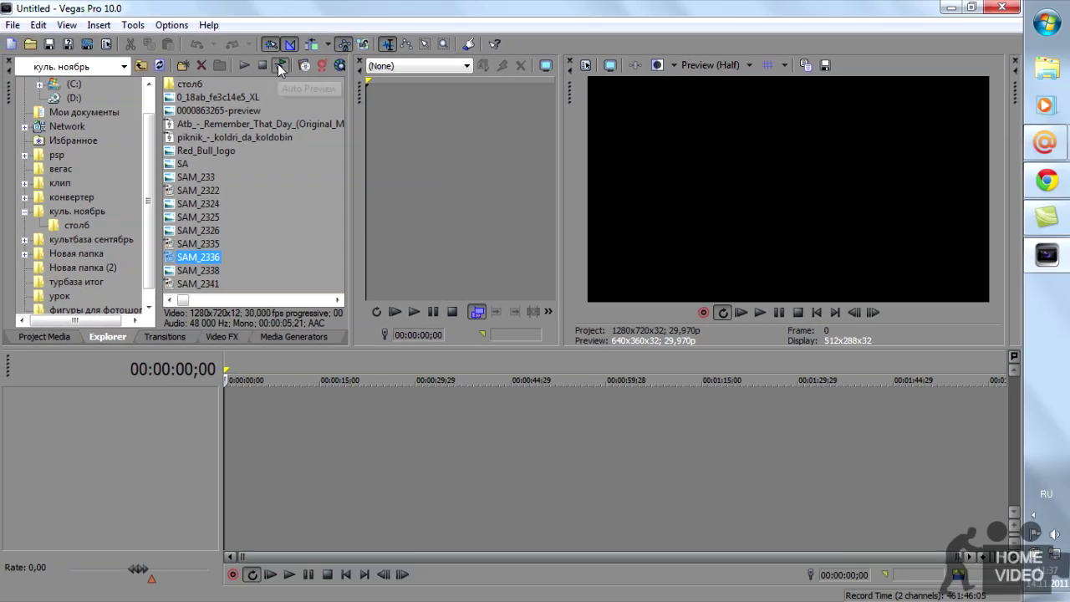
Turn on Auto Preview and audition the SAM_2335 and SAM_2336 clips
{"action": "left_click", "coordinate": [311, 79]}
{"action": "left_click", "coordinate": [201, 245]}
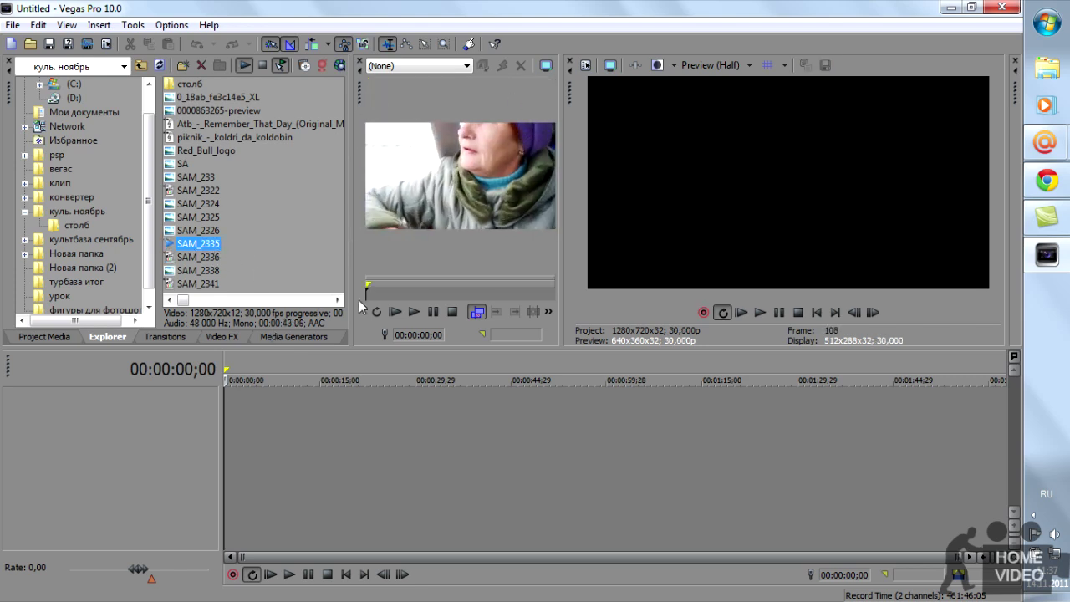
{"action": "key", "text": "Down"}
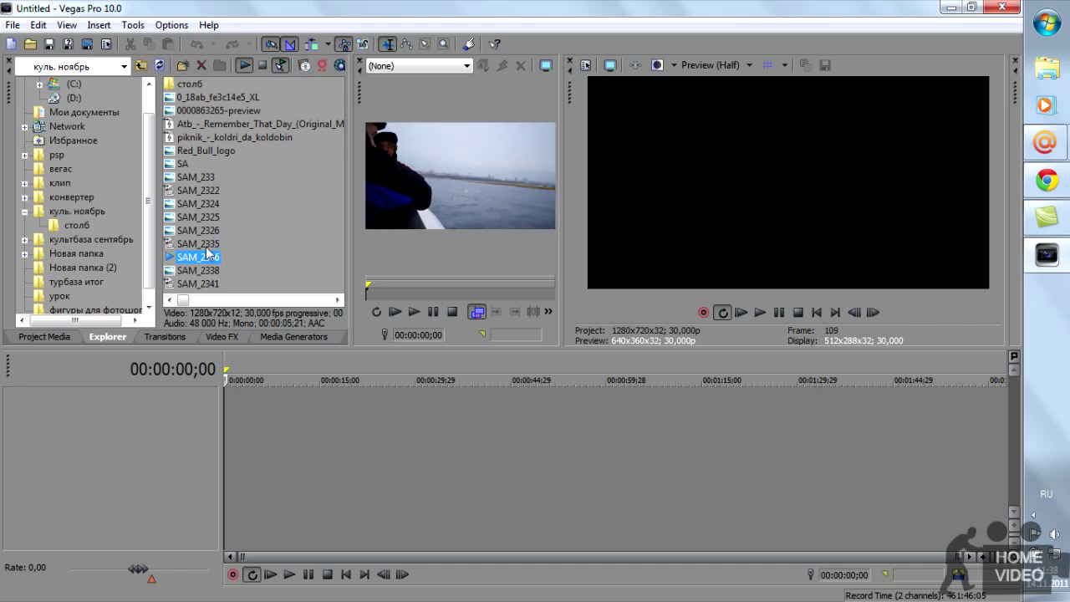
Place the SAM_2336 clip at the start of the empty timeline and select its video event
{"action": "left_click_drag", "start_coordinate": [188, 264], "coordinate": [226, 452]}
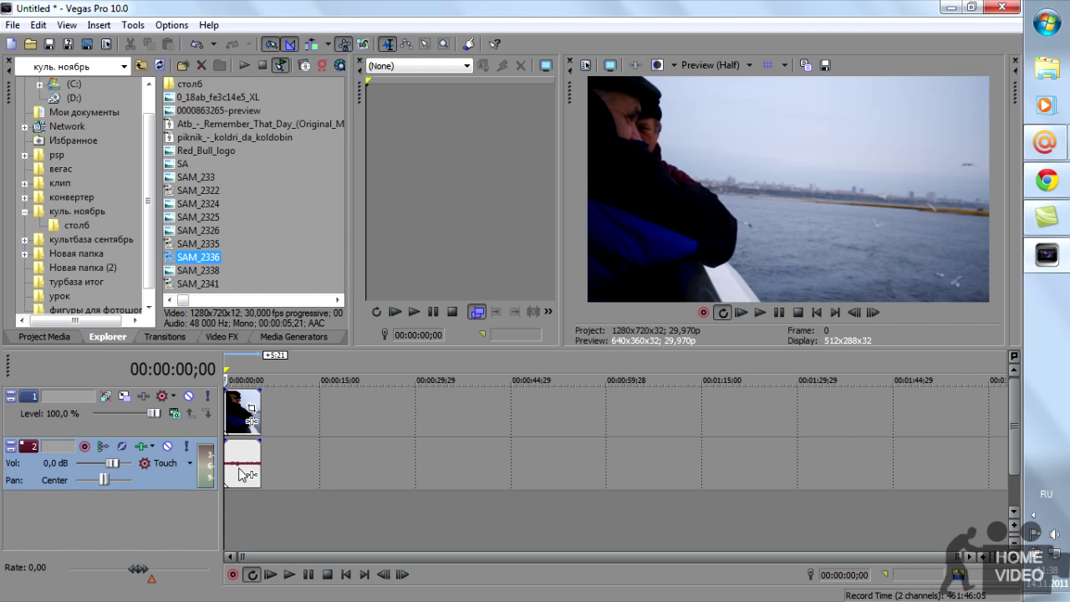
{"action": "left_click", "coordinate": [241, 402]}
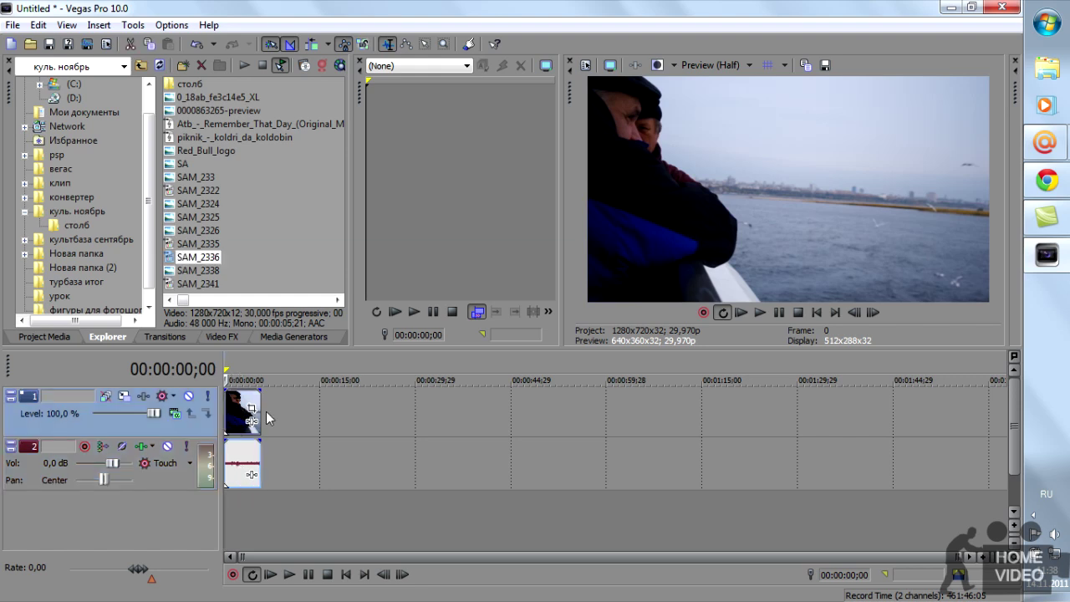
Turn on Ignore Event Grouping and try trimming the end edges of the clip's video and audio events
{"action": "mouse_move", "coordinate": [260, 416]}
{"action": "left_mouse_down"}
{"action": "mouse_move", "coordinate": [245, 416]}
{"action": "mouse_move", "coordinate": [284, 417]}
{"action": "mouse_move", "coordinate": [254, 419]}
{"action": "left_mouse_up"}
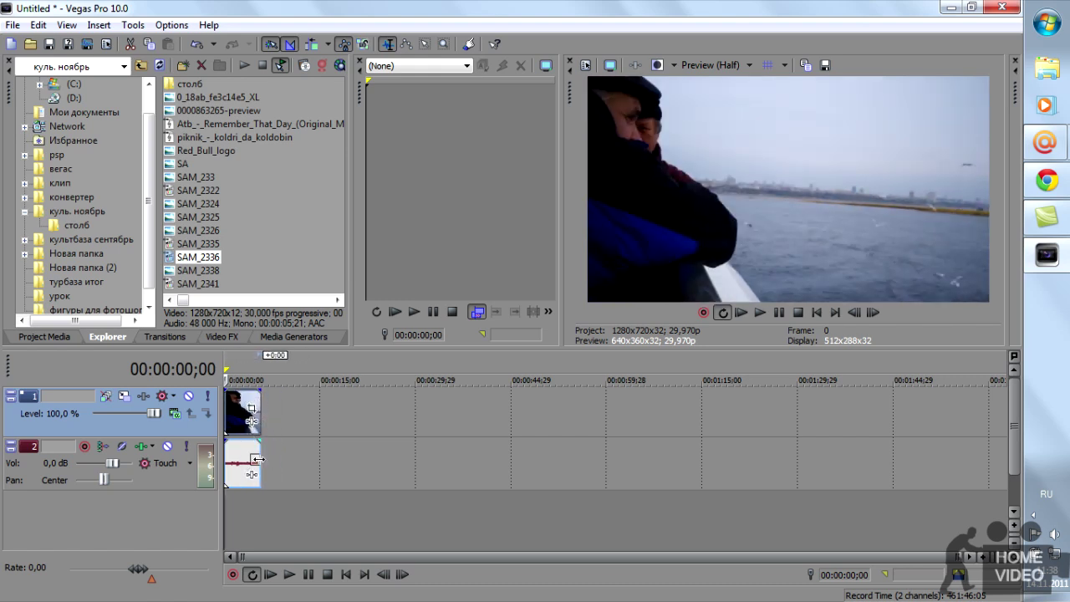
{"action": "left_click", "coordinate": [256, 462]}
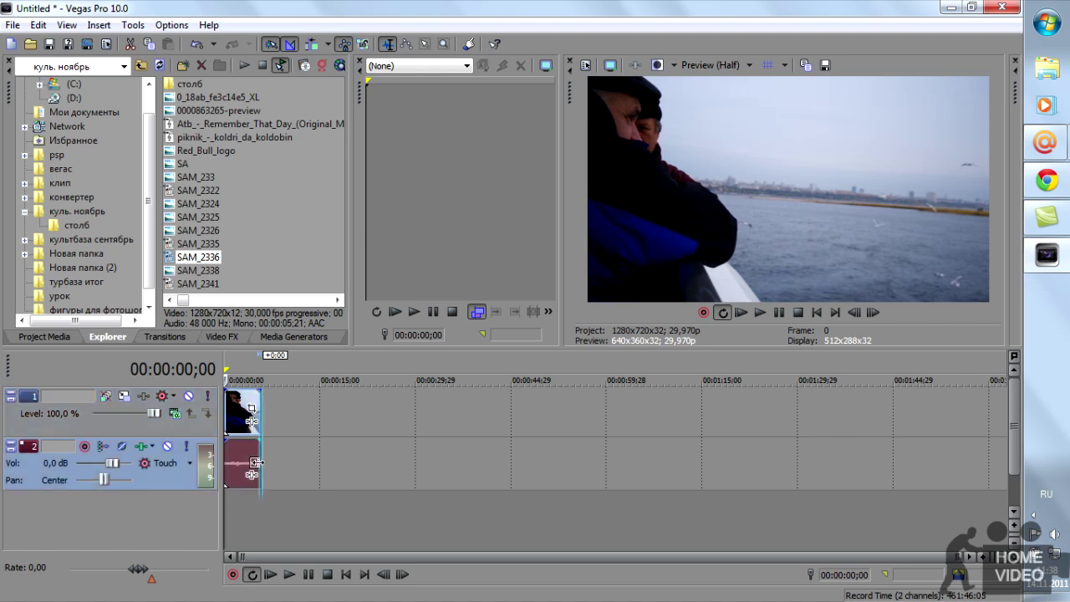
{"action": "mouse_move", "coordinate": [258, 464]}
{"action": "left_mouse_down"}
{"action": "mouse_move", "coordinate": [244, 464]}
{"action": "mouse_move", "coordinate": [263, 469]}
{"action": "left_mouse_up"}
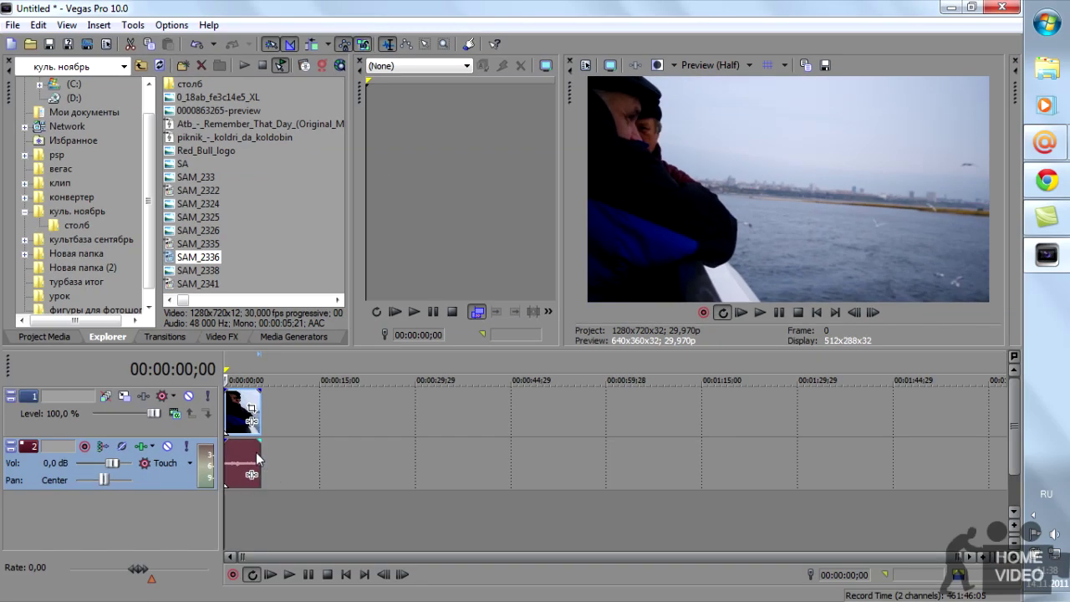
{"action": "left_click_drag", "start_coordinate": [263, 457], "coordinate": [287, 502]}
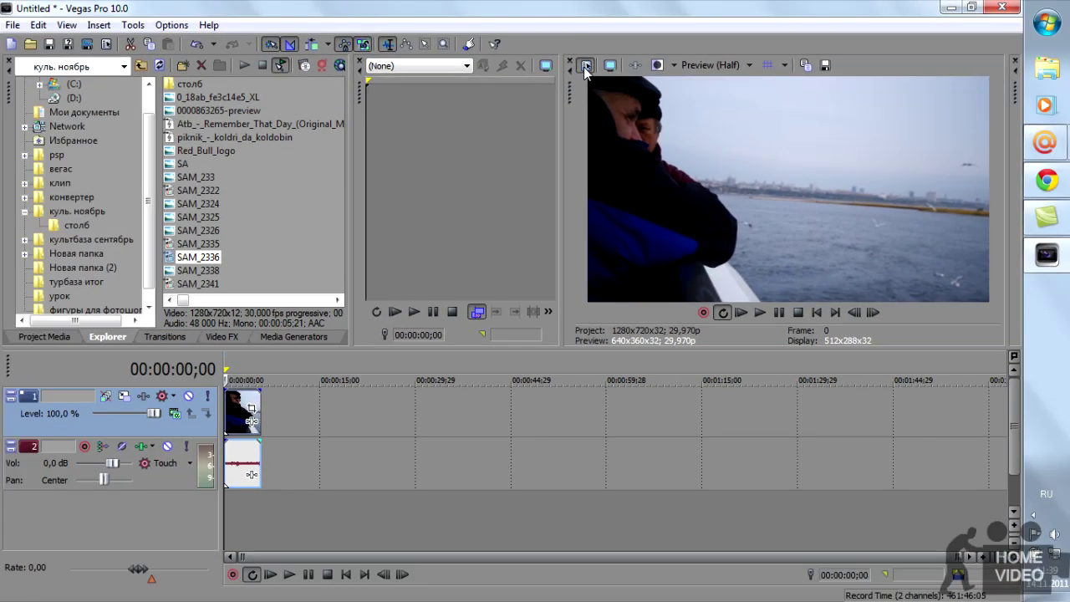
Open the Project Properties and review the project's audio and video settings
{"action": "left_click", "coordinate": [501, 223]}
{"action": "left_click_drag", "start_coordinate": [554, 62], "coordinate": [482, 25]}
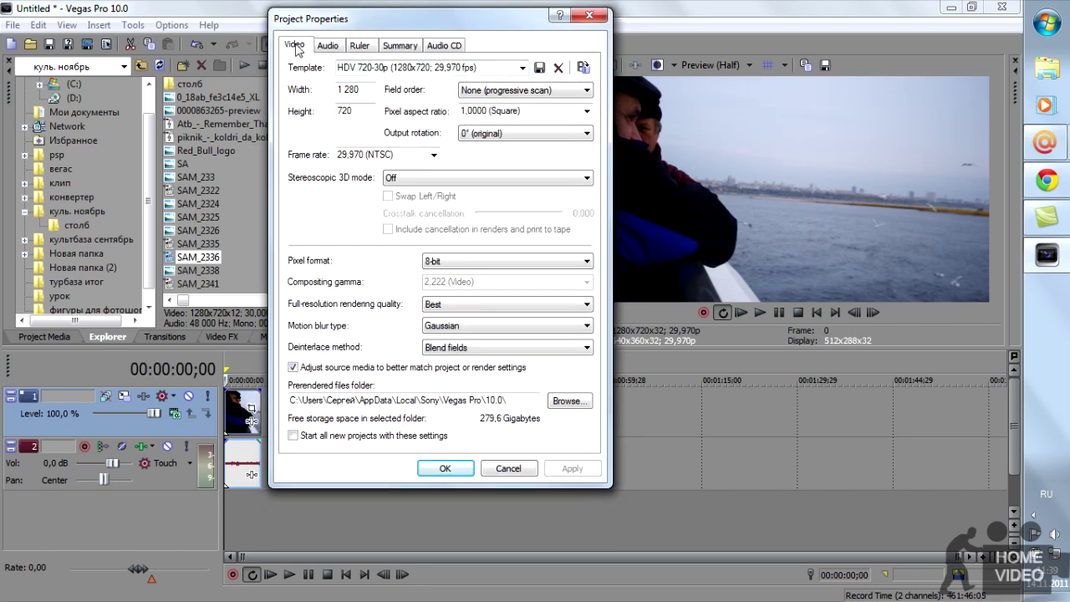
{"action": "left_click", "coordinate": [331, 50]}
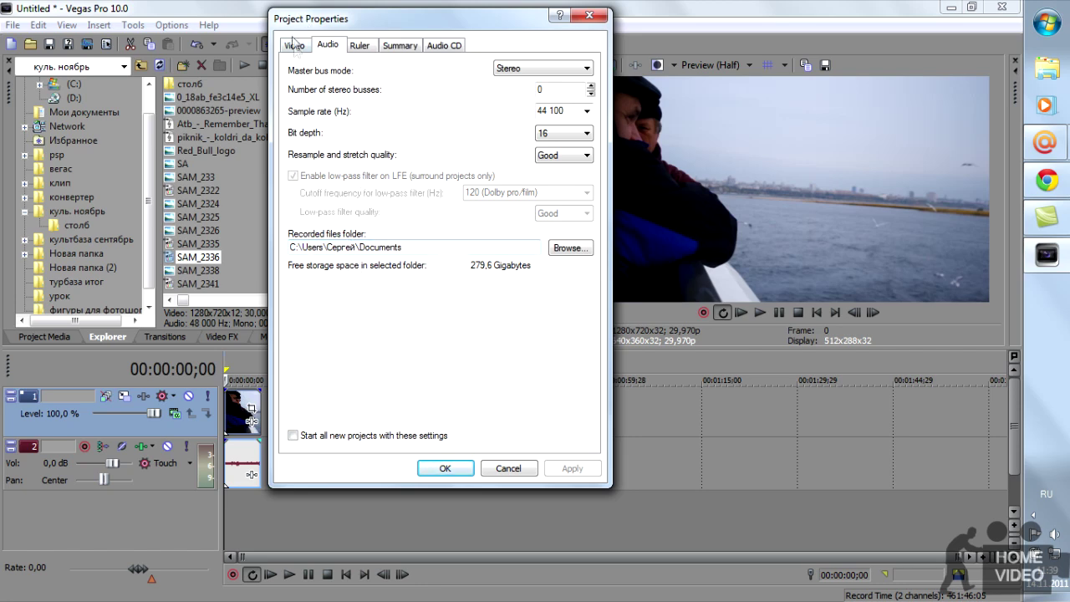
{"action": "left_click", "coordinate": [294, 46]}
{"action": "left_click_drag", "start_coordinate": [414, 27], "coordinate": [343, 15]}
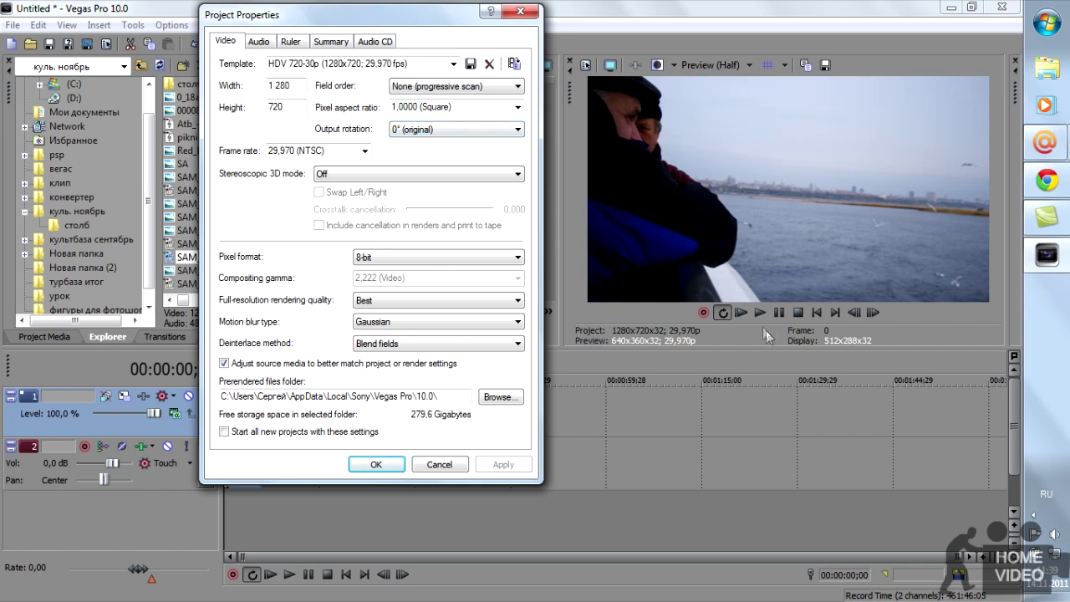
Set the project template to HDV 1080-24p (1440x1080; 23,976 fps)
{"action": "left_click", "coordinate": [454, 65]}
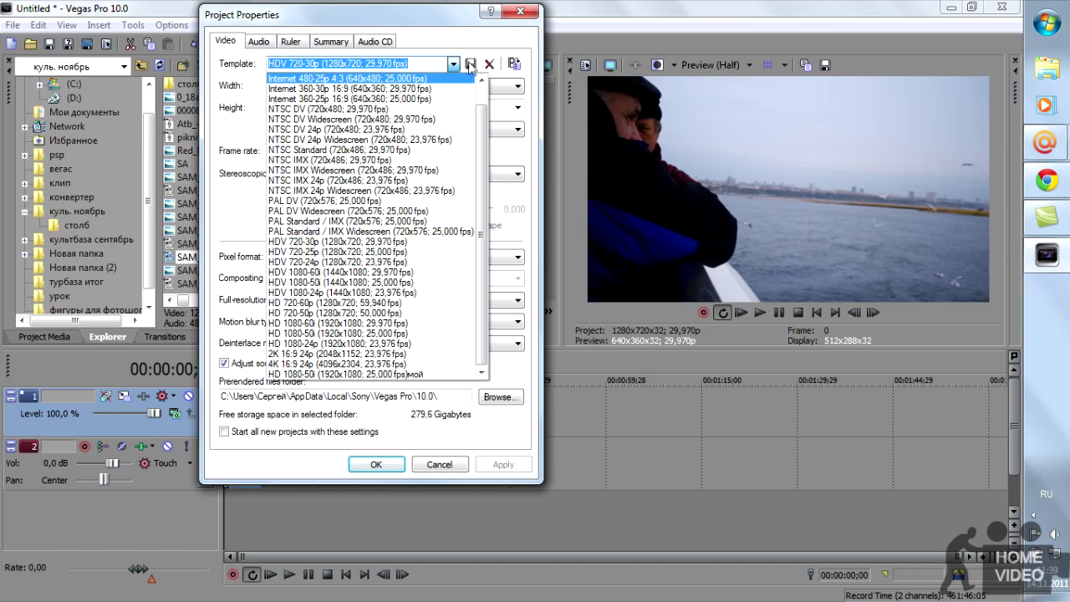
{"action": "left_click", "coordinate": [454, 65]}
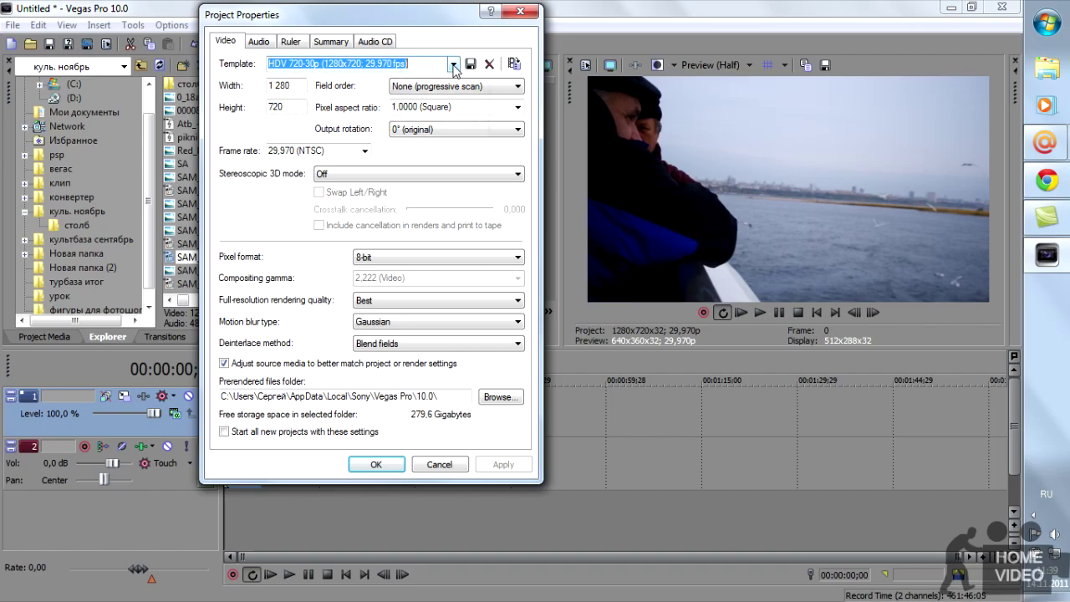
{"action": "left_click", "coordinate": [453, 65]}
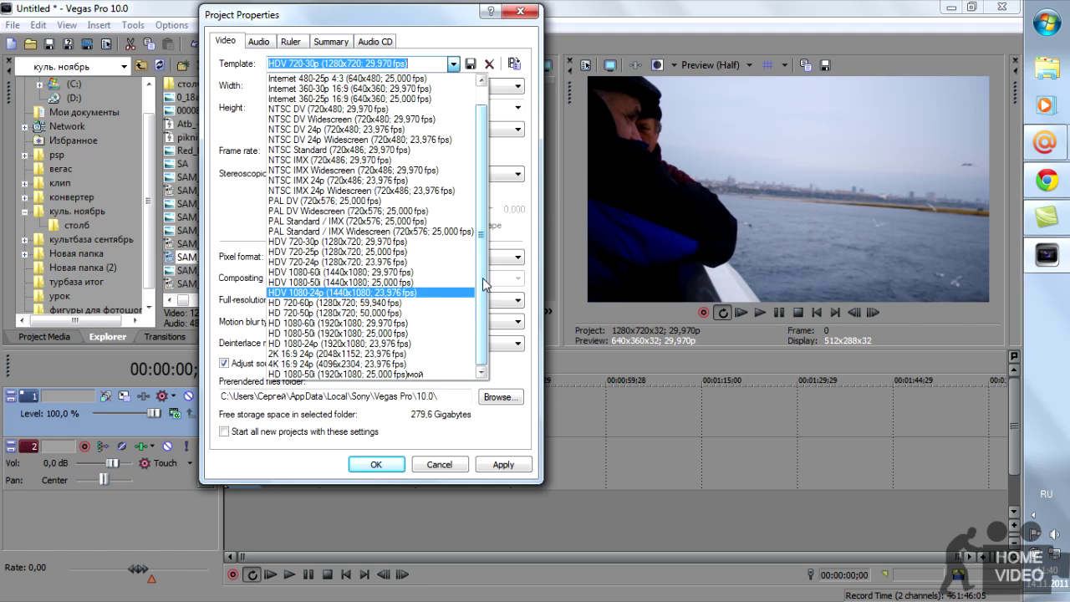
{"action": "left_click", "coordinate": [306, 294]}
Set the project template to HDV 720-30p (1280x720; 29,970 fps)
{"action": "left_click", "coordinate": [453, 64]}
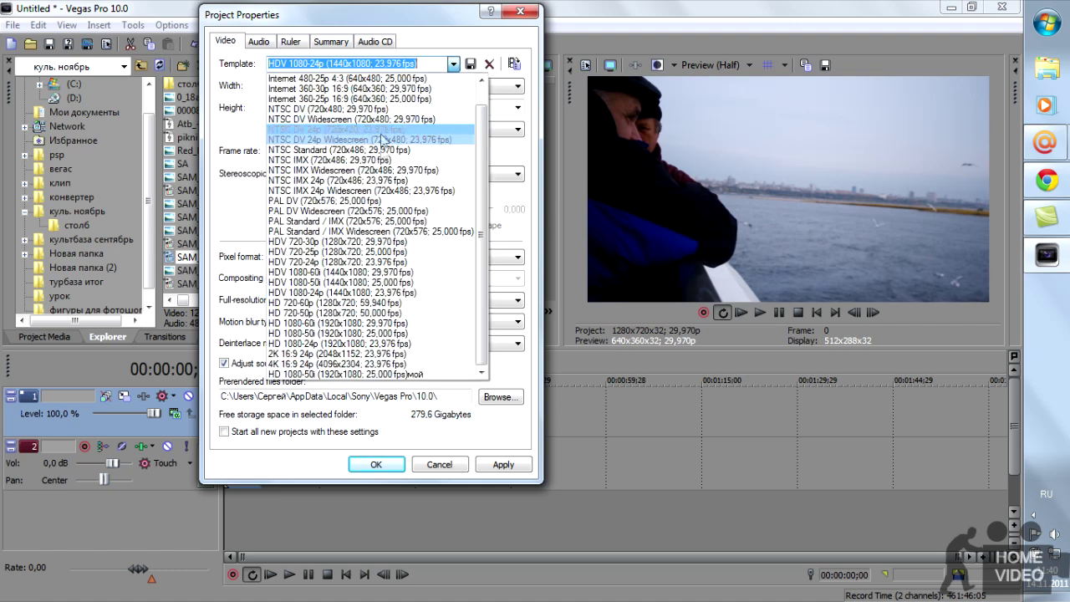
{"action": "left_click", "coordinate": [305, 243]}
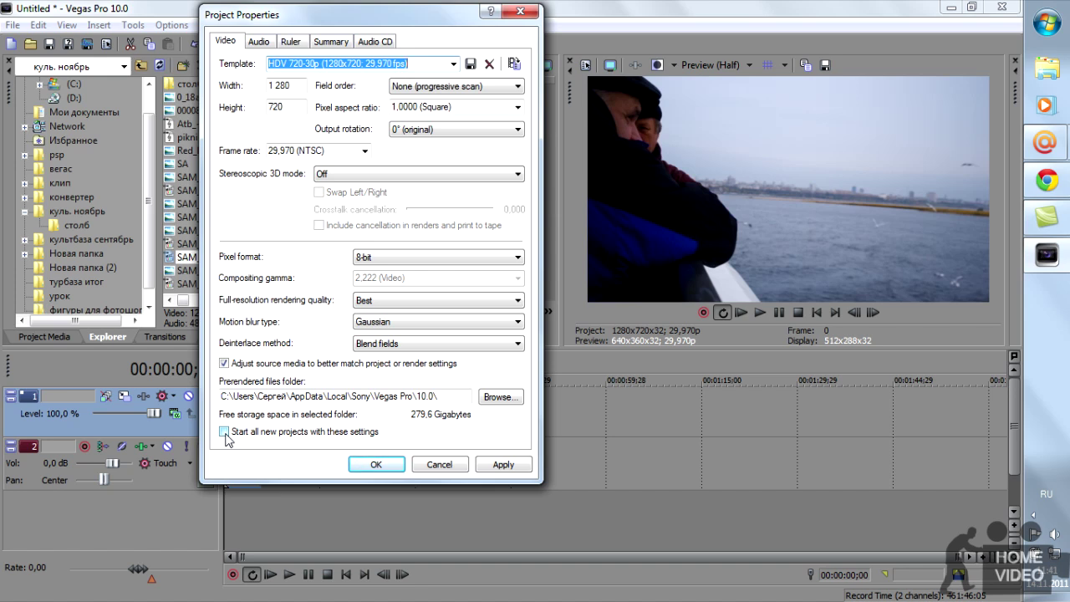
{"action": "left_click_drag", "start_coordinate": [360, 21], "coordinate": [415, 11]}
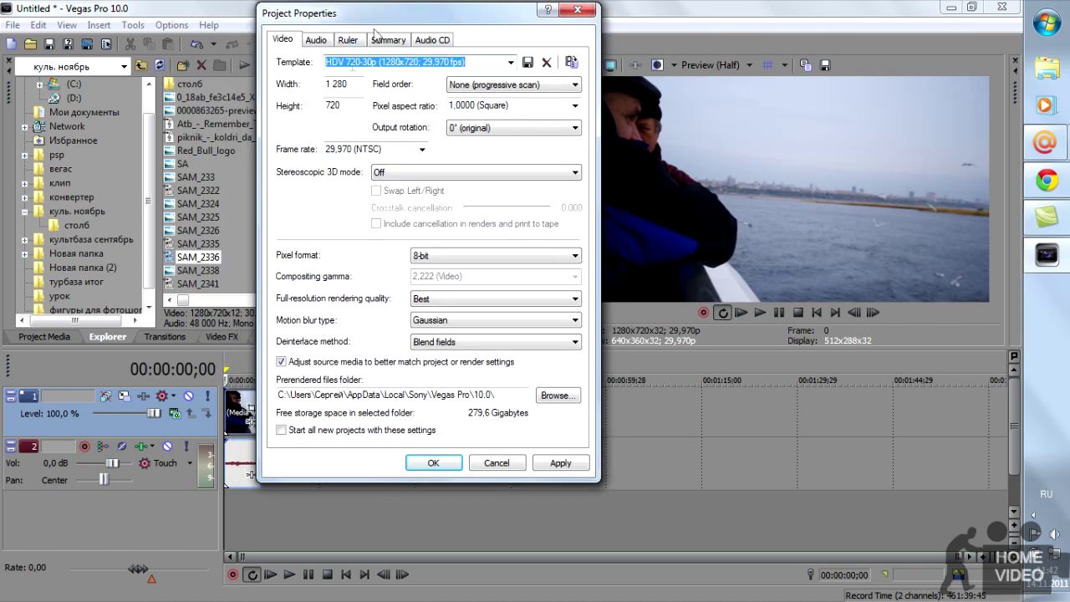
Apply the HDV 720-30p project settings and review the timeline clip's video event properties
{"action": "left_click", "coordinate": [431, 464]}
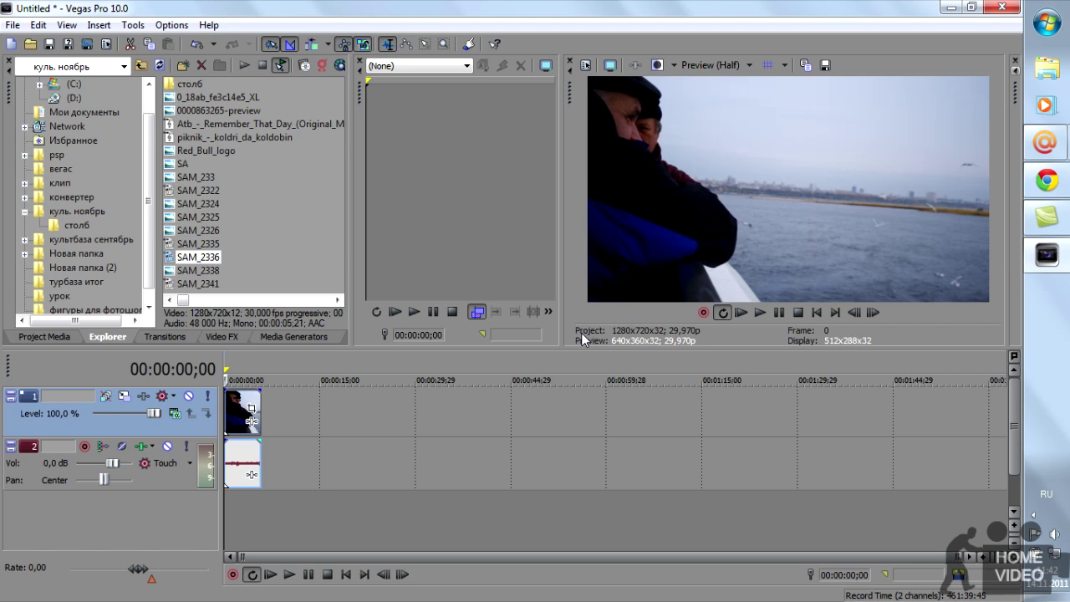
{"action": "left_click_drag", "start_coordinate": [611, 334], "coordinate": [702, 335]}
{"action": "right_click", "coordinate": [235, 409]}
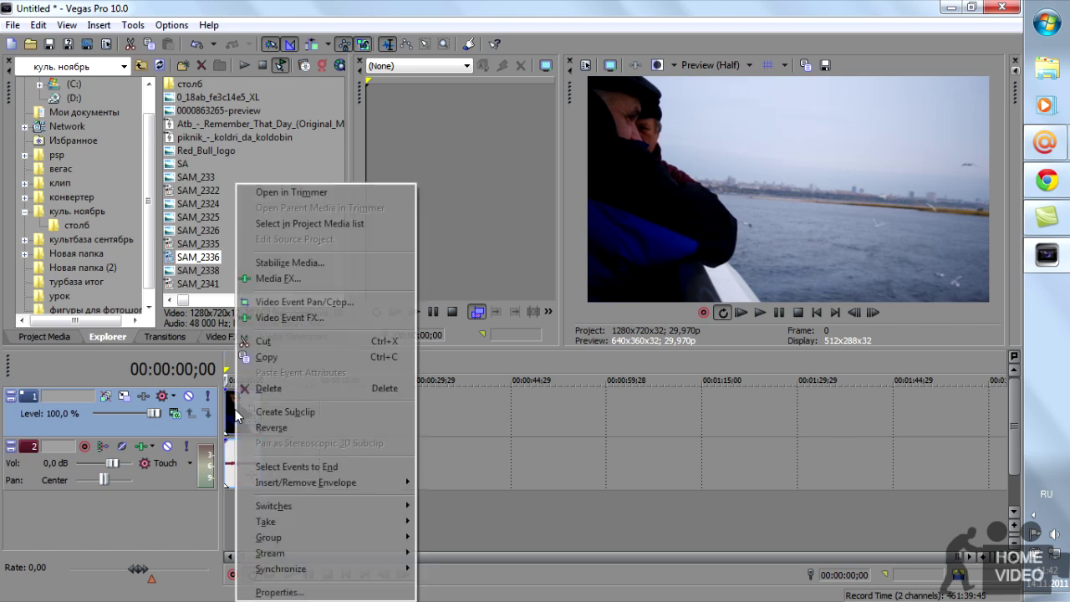
{"action": "left_click", "coordinate": [268, 593]}
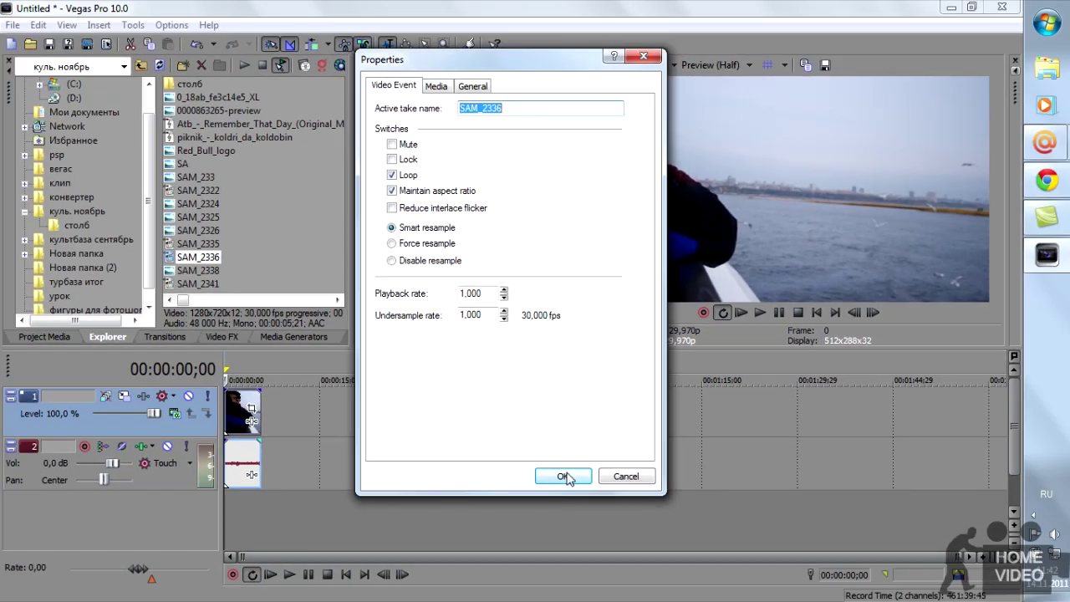
{"action": "left_click", "coordinate": [566, 476]}
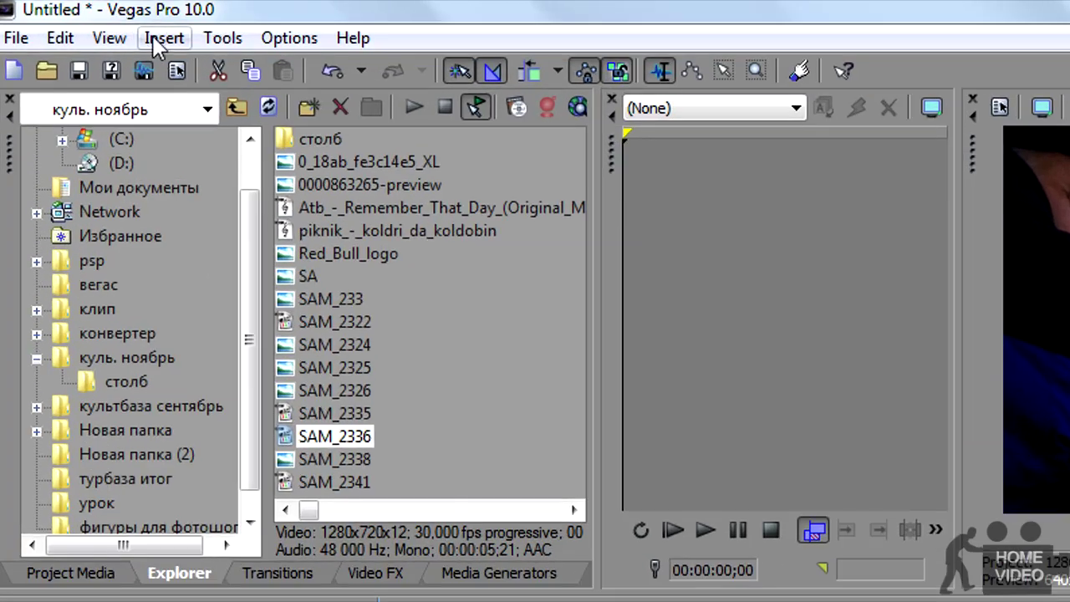
Insert a new video track and move it below the audio track
{"action": "left_click", "coordinate": [156, 39]}
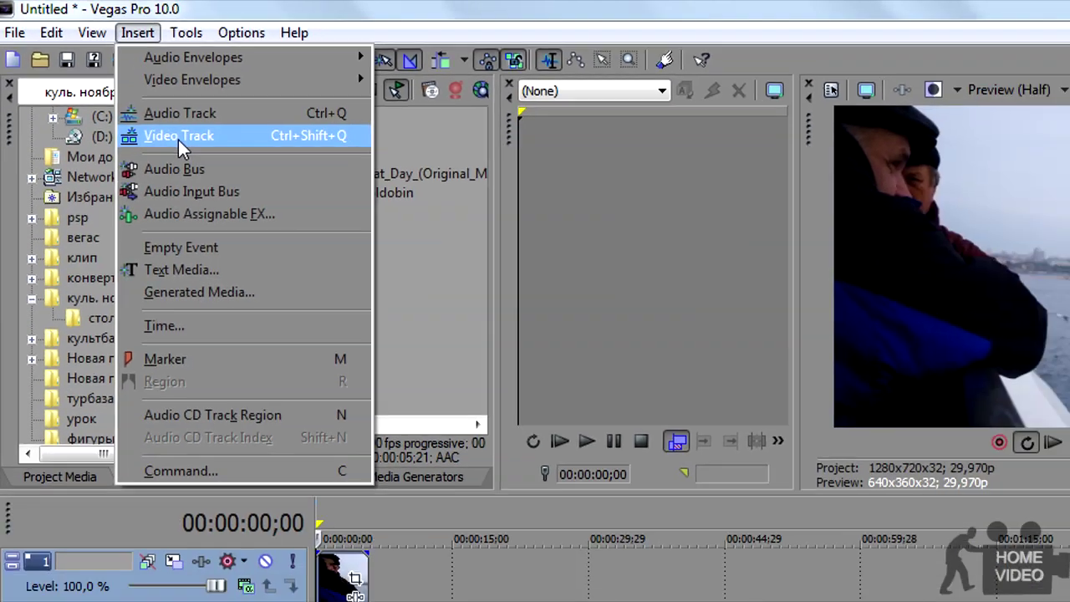
{"action": "left_click", "coordinate": [217, 163]}
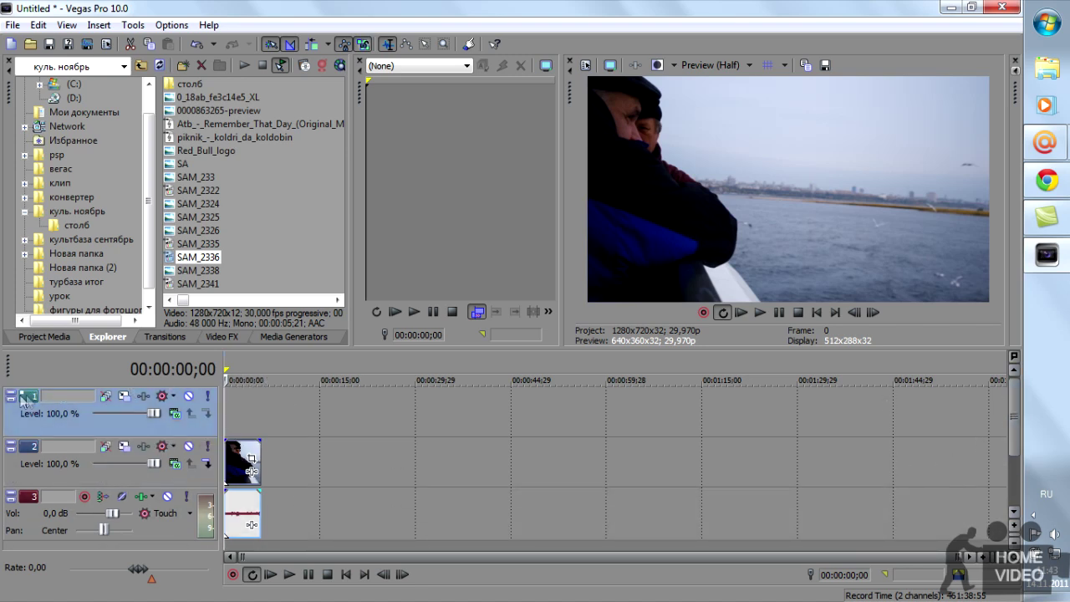
{"action": "left_click_drag", "start_coordinate": [30, 403], "coordinate": [32, 540]}
Try lowering the first video track's level to about 38,4 % and reset it to 100,0 %
{"action": "mouse_move", "coordinate": [155, 414]}
{"action": "left_mouse_down"}
{"action": "mouse_move", "coordinate": [116, 419]}
{"action": "mouse_move", "coordinate": [152, 414]}
{"action": "left_mouse_up"}
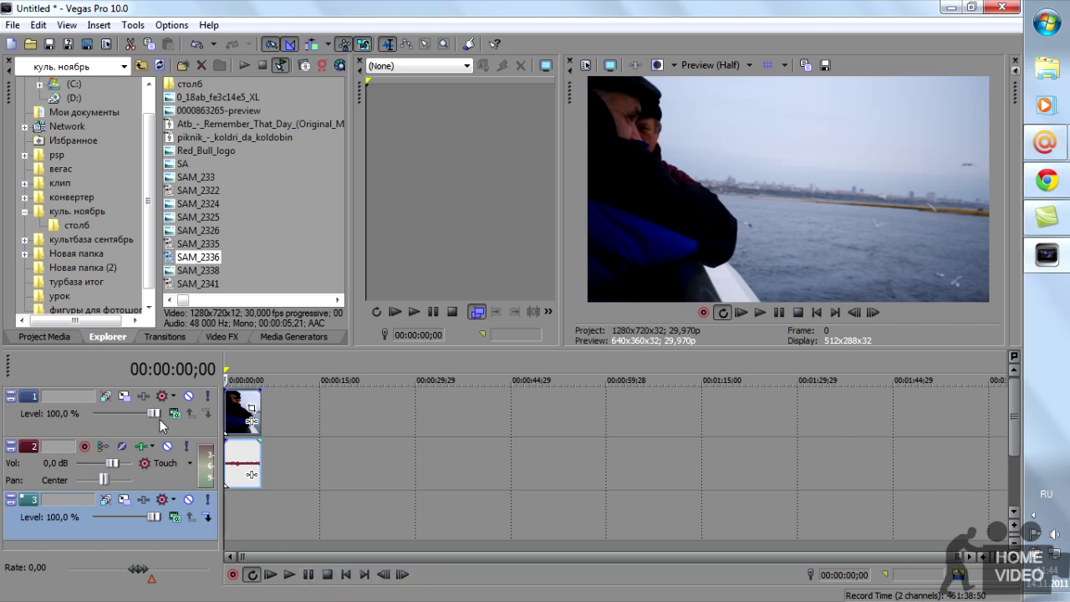
{"action": "left_click_drag", "start_coordinate": [153, 413], "coordinate": [134, 414]}
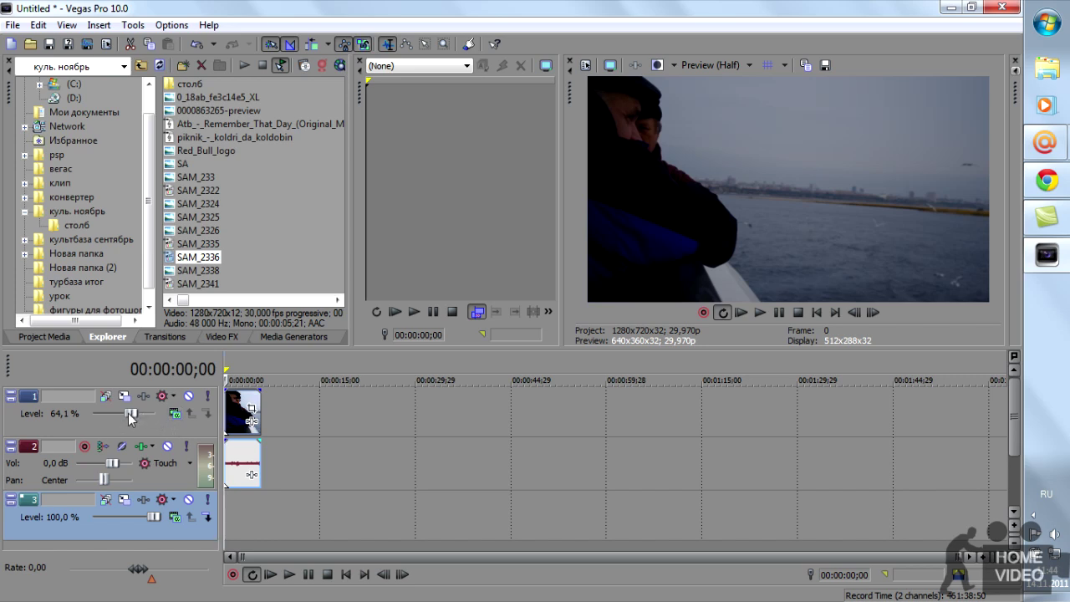
{"action": "left_click_drag", "start_coordinate": [130, 415], "coordinate": [121, 416]}
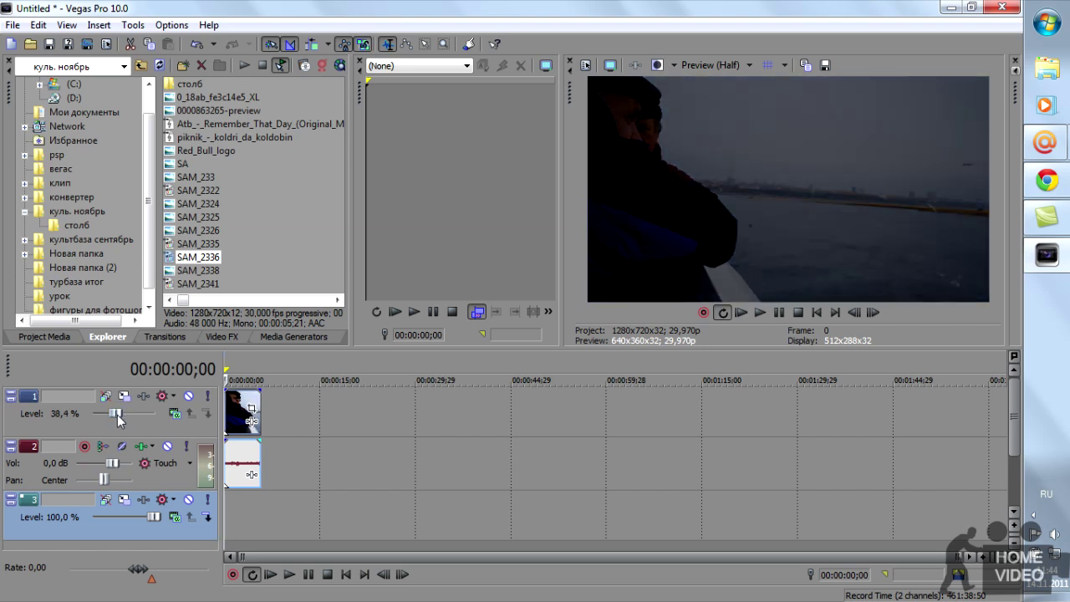
{"action": "double_click", "coordinate": [118, 415]}
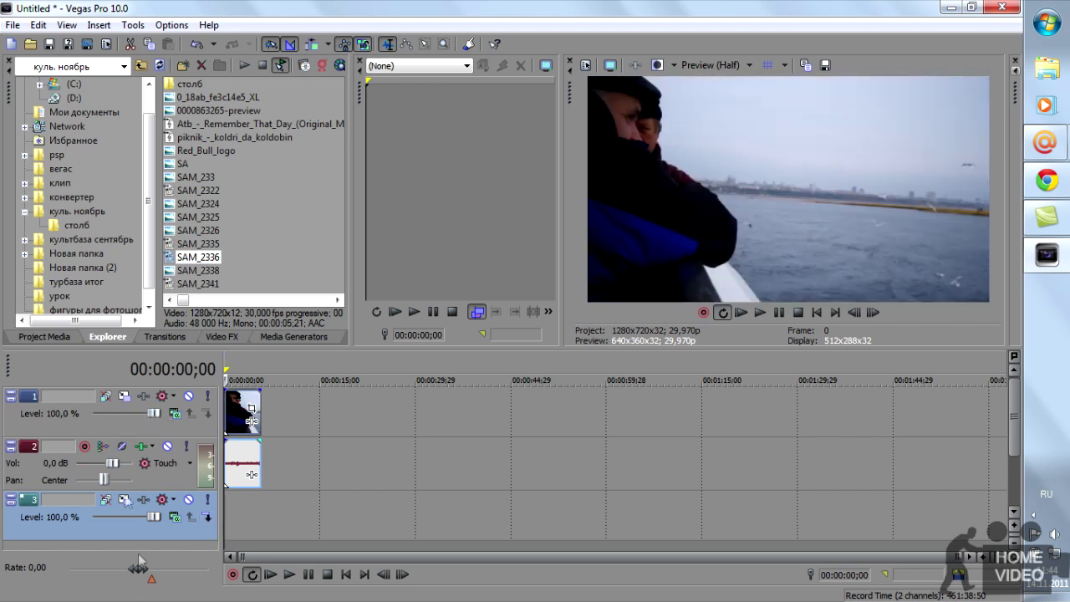
Preview the timeline briefly, then mark a loop region over the whole clip, from 00:00:00;00 to 00:00:05;22, with the cursor at the start
{"action": "key", "text": "space"}
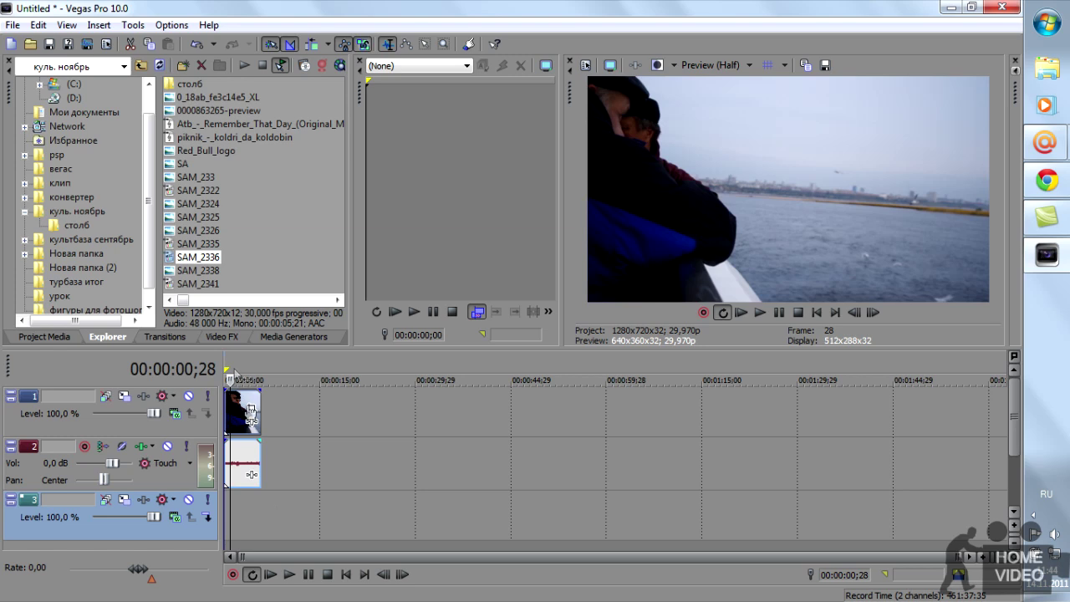
{"action": "left_click", "coordinate": [347, 575]}
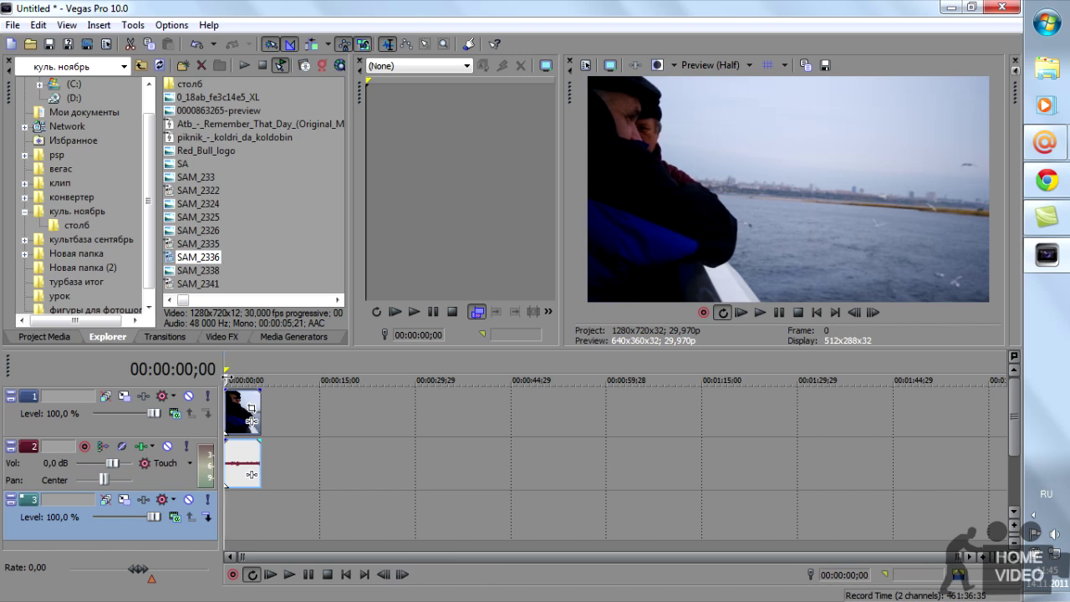
{"action": "left_click_drag", "start_coordinate": [226, 371], "coordinate": [262, 366]}
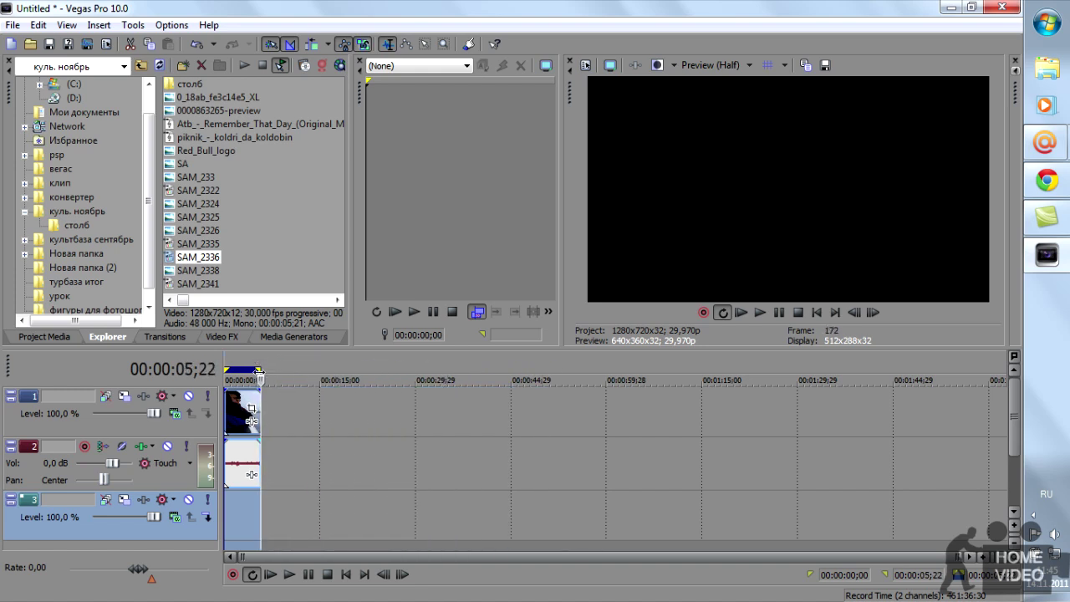
{"action": "left_click", "coordinate": [345, 574]}
{"action": "mouse_move", "coordinate": [260, 369]}
{"action": "left_mouse_down"}
{"action": "mouse_move", "coordinate": [842, 369]}
{"action": "mouse_move", "coordinate": [369, 379]}
{"action": "mouse_move", "coordinate": [256, 369]}
{"action": "mouse_move", "coordinate": [852, 366]}
{"action": "mouse_move", "coordinate": [258, 368]}
{"action": "left_mouse_up"}
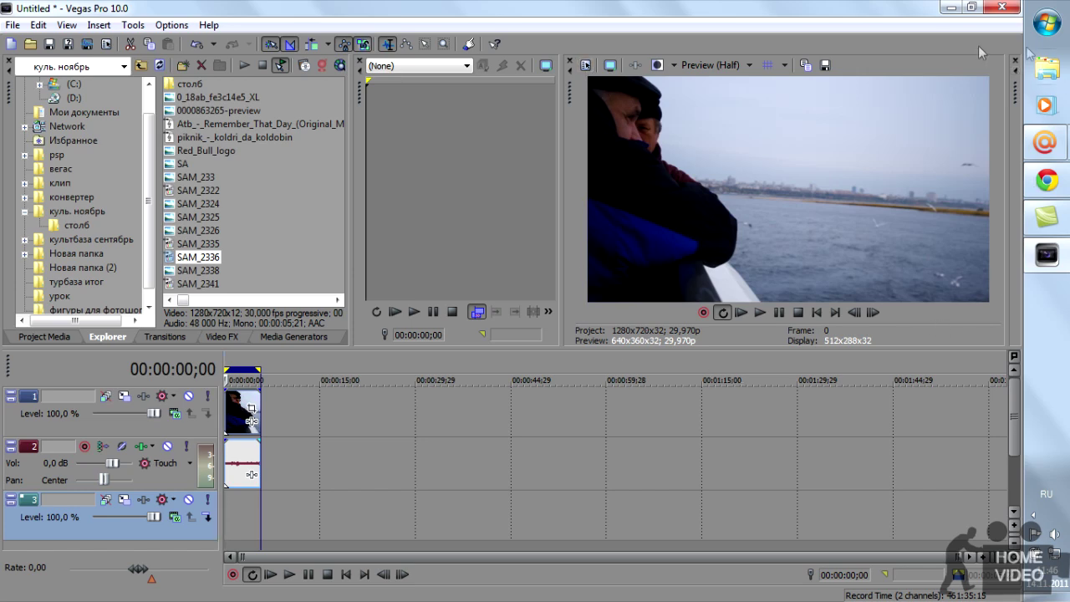
Set the project template to HDV 720-24p (1280x720; 23,976 fps) and apply it
{"action": "left_click", "coordinate": [587, 69]}
{"action": "left_click", "coordinate": [593, 98]}
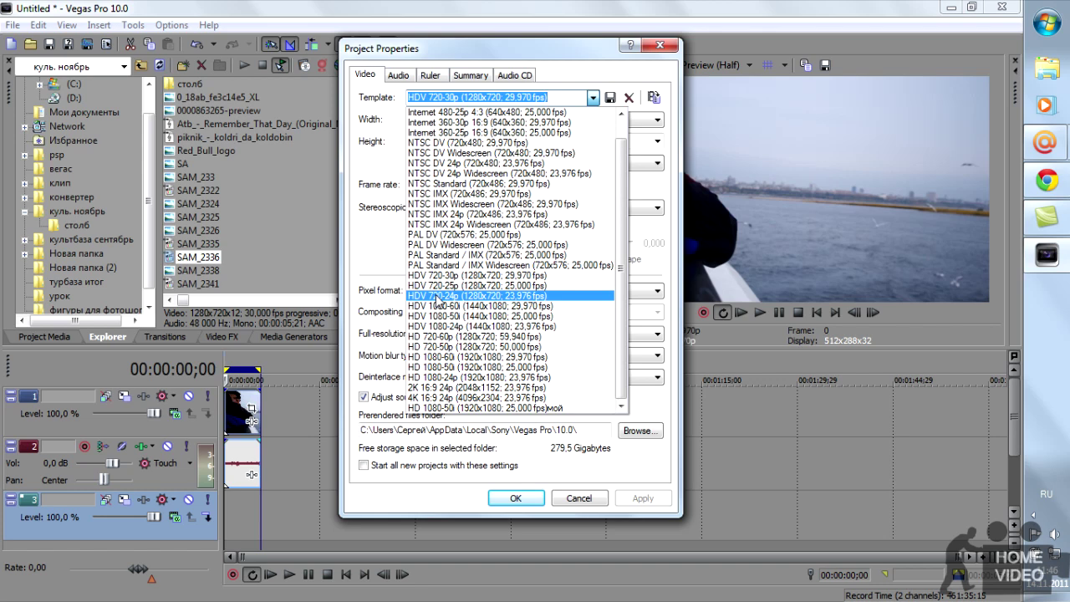
{"action": "left_click", "coordinate": [436, 298]}
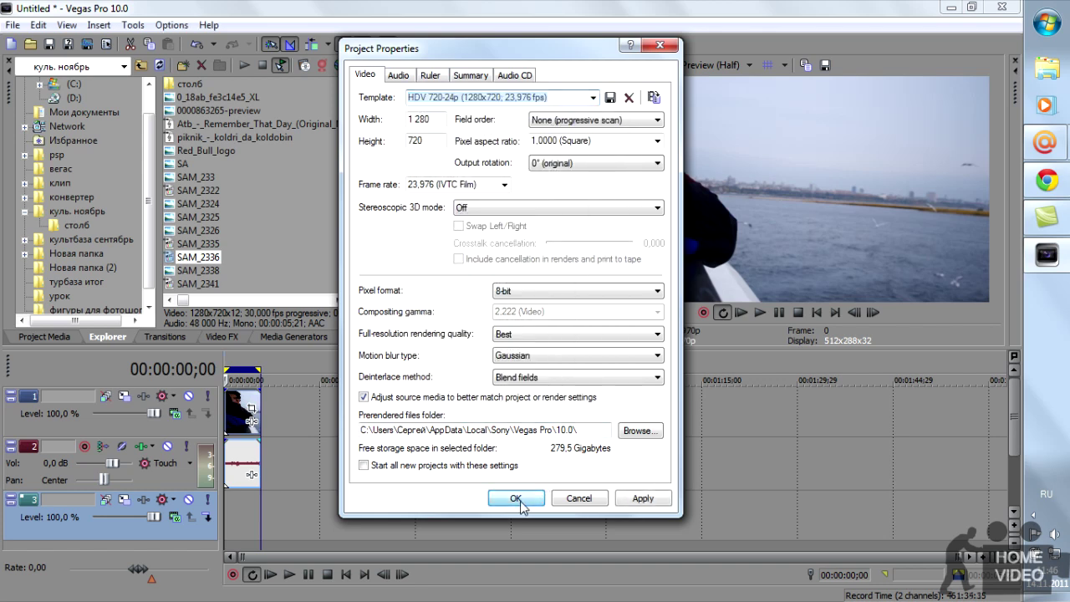
{"action": "left_click", "coordinate": [514, 497]}
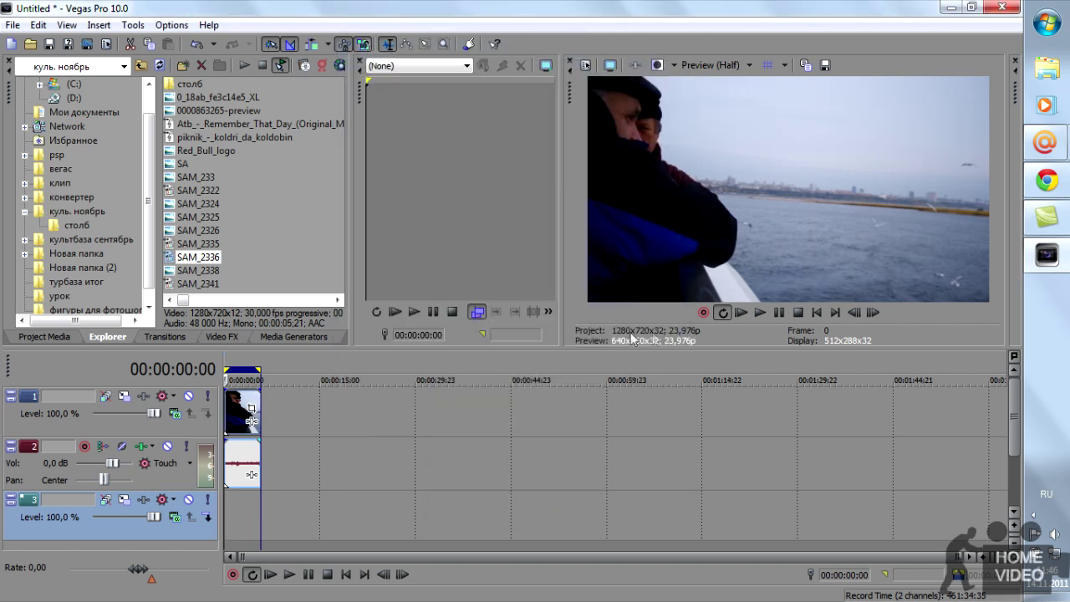
Disable resampling in the clip's video event properties and briefly play back the timeline
{"action": "left_click", "coordinate": [243, 412]}
{"action": "right_click", "coordinate": [242, 412]}
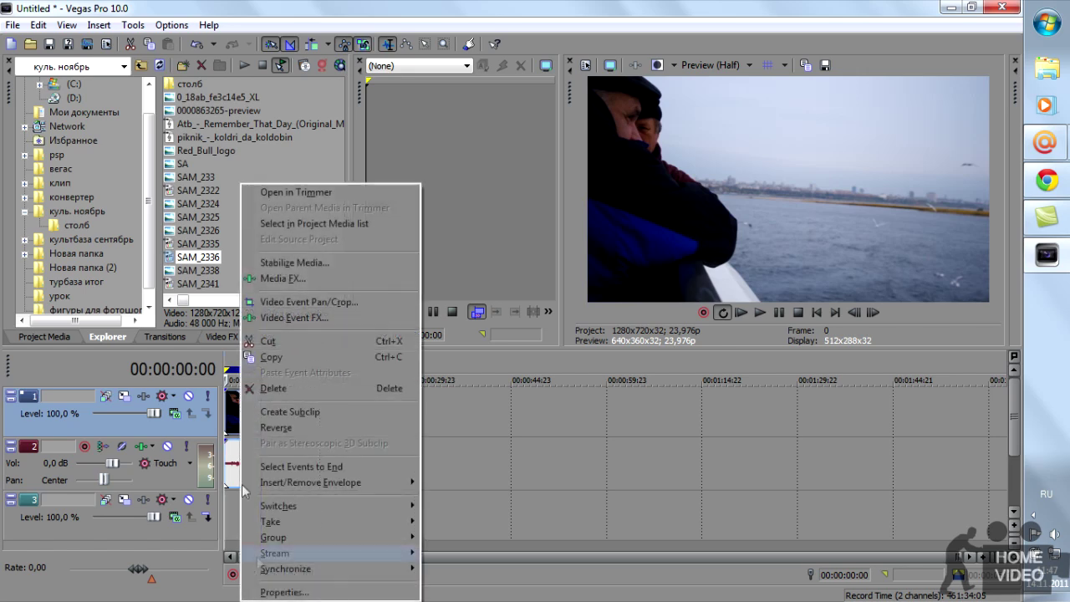
{"action": "left_click", "coordinate": [277, 593]}
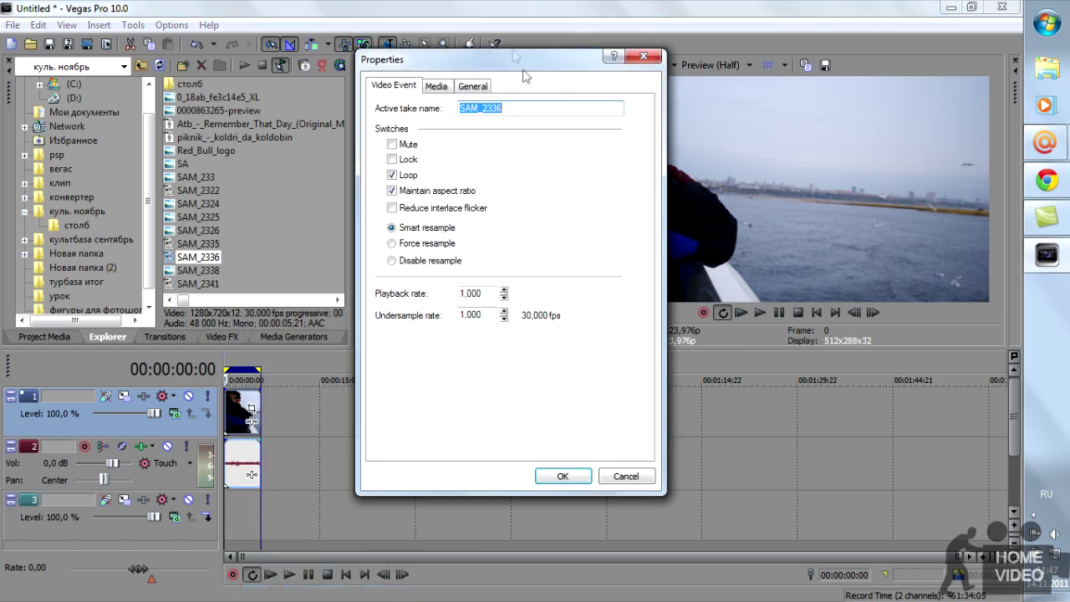
{"action": "left_click_drag", "start_coordinate": [515, 66], "coordinate": [494, 67]}
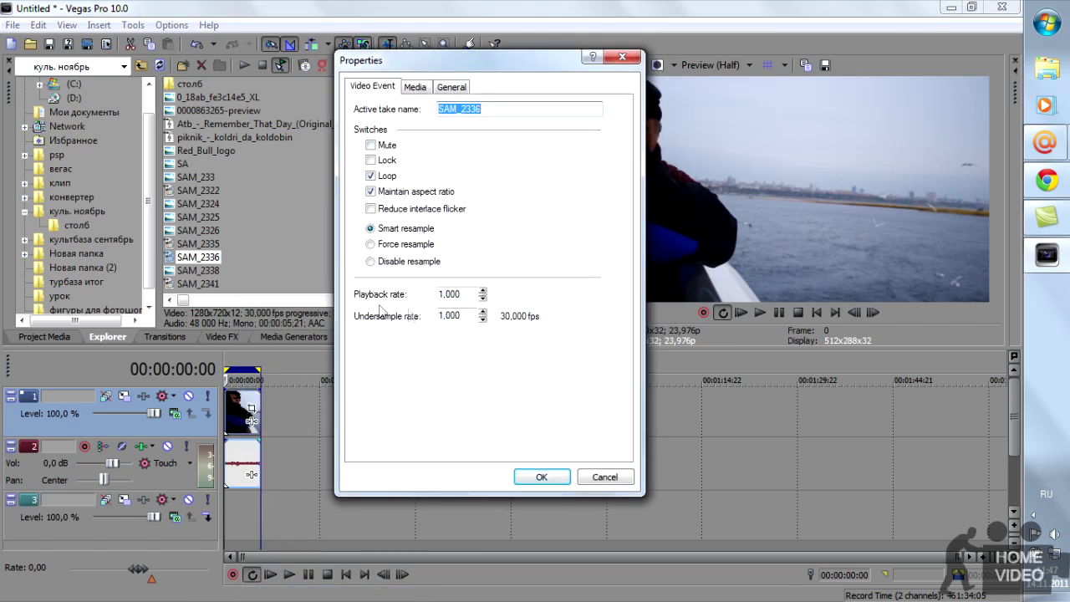
{"action": "left_click", "coordinate": [371, 262]}
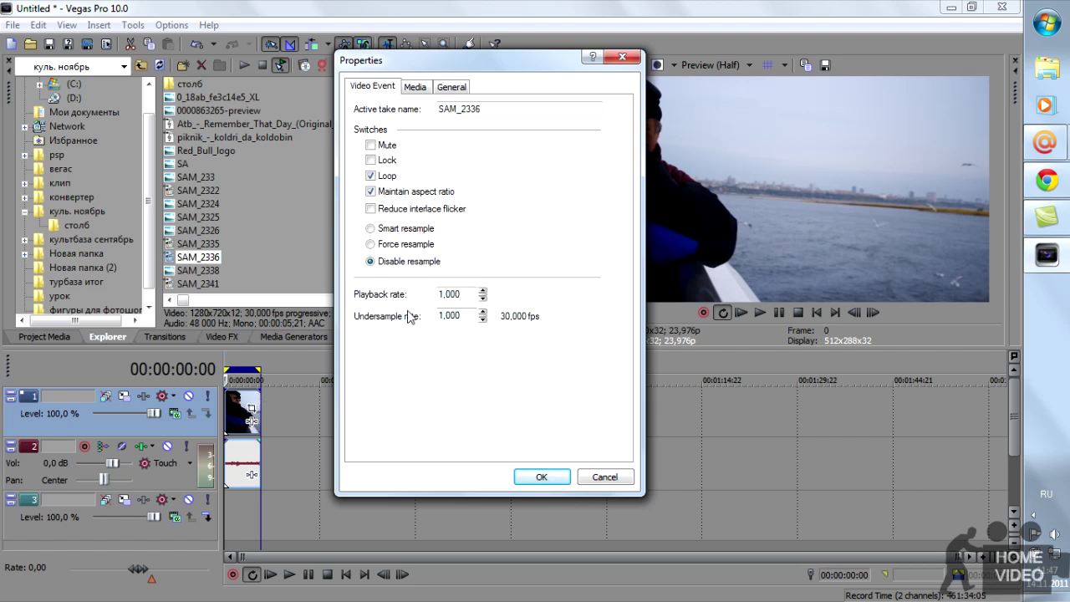
{"action": "left_click", "coordinate": [540, 478]}
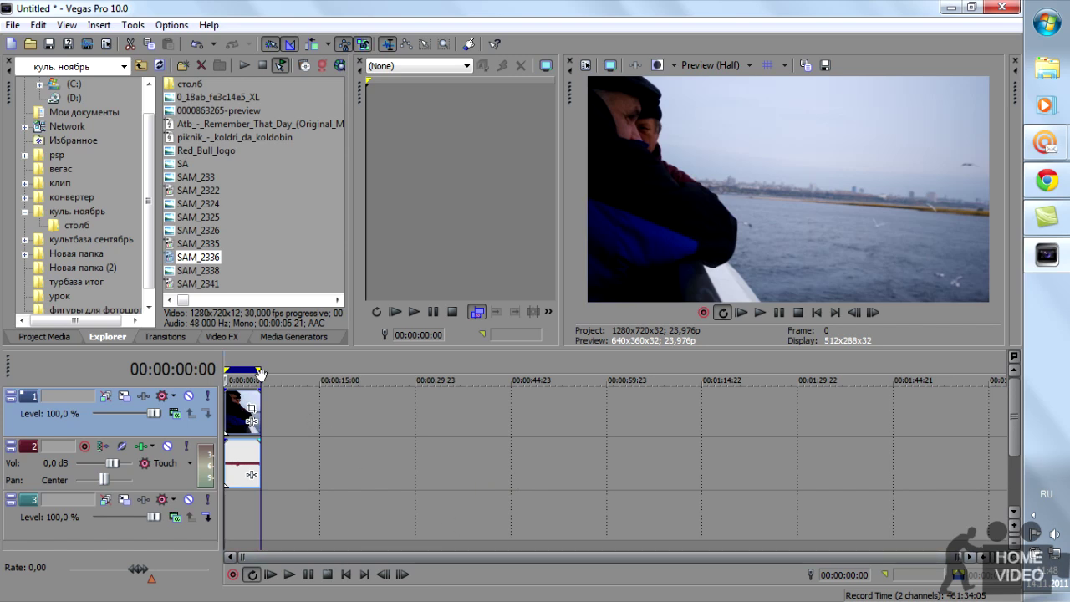
{"action": "left_click", "coordinate": [307, 577]}
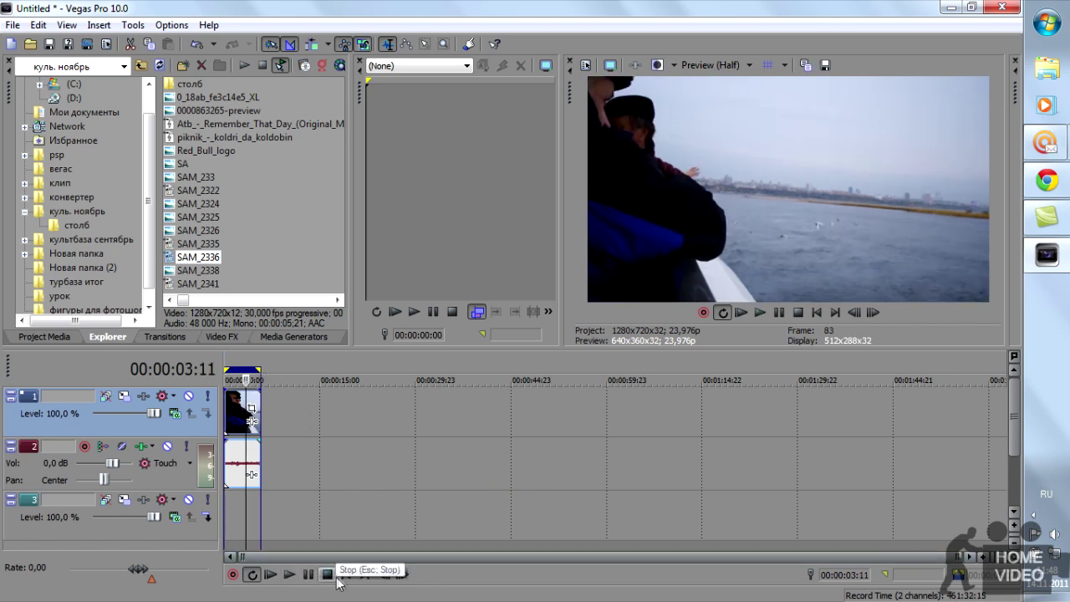
{"action": "left_click", "coordinate": [327, 574]}
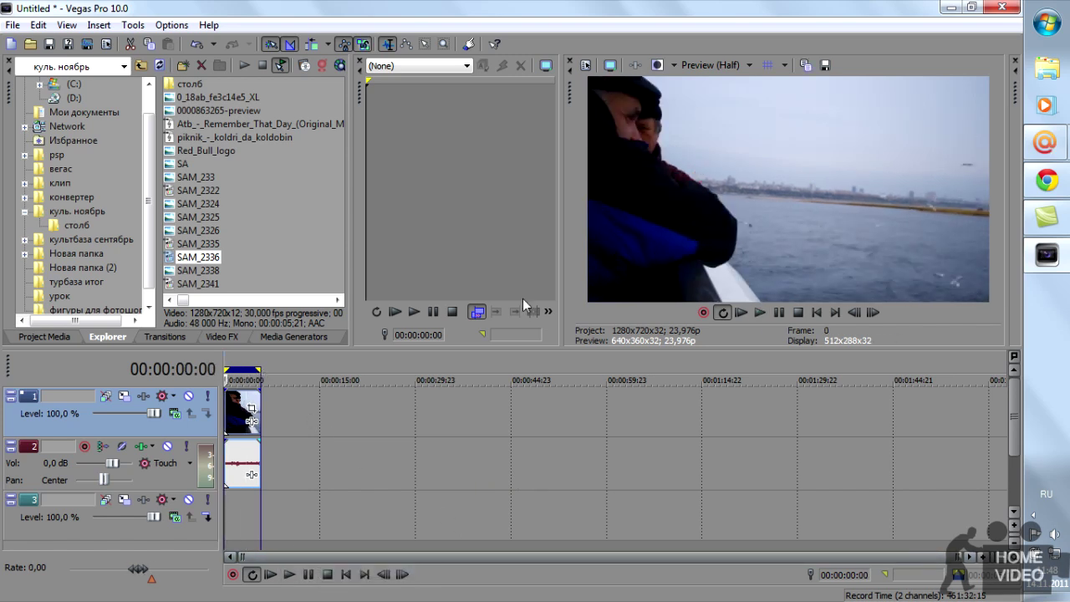
Start rendering the project to a file and choose the вегас folder on the desktop as the destination
{"action": "left_click", "coordinate": [13, 25]}
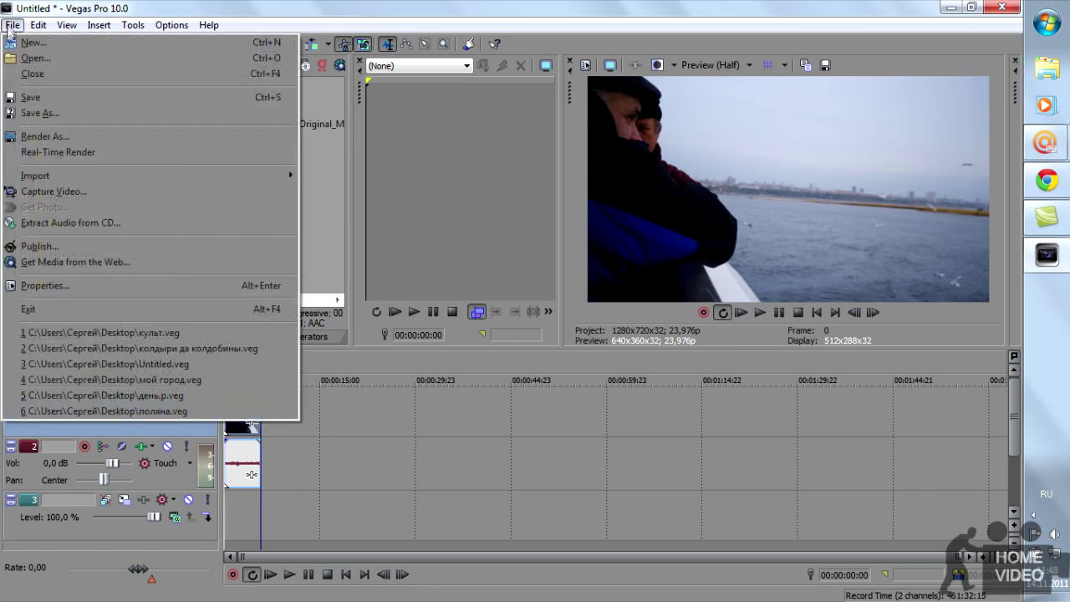
{"action": "left_click", "coordinate": [37, 139]}
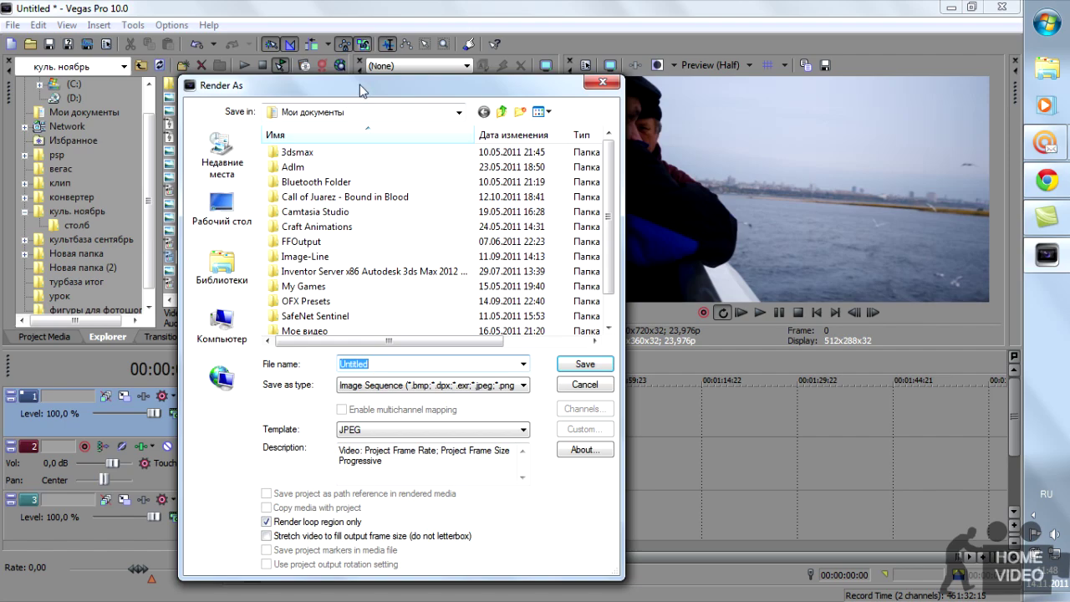
{"action": "left_click_drag", "start_coordinate": [362, 91], "coordinate": [482, 42]}
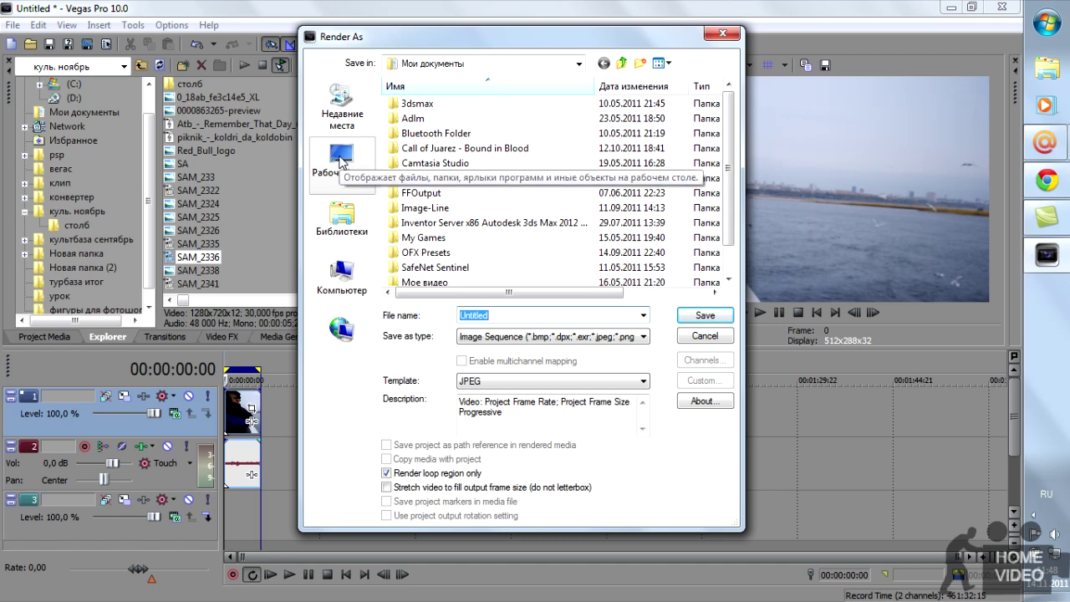
{"action": "left_click", "coordinate": [341, 159]}
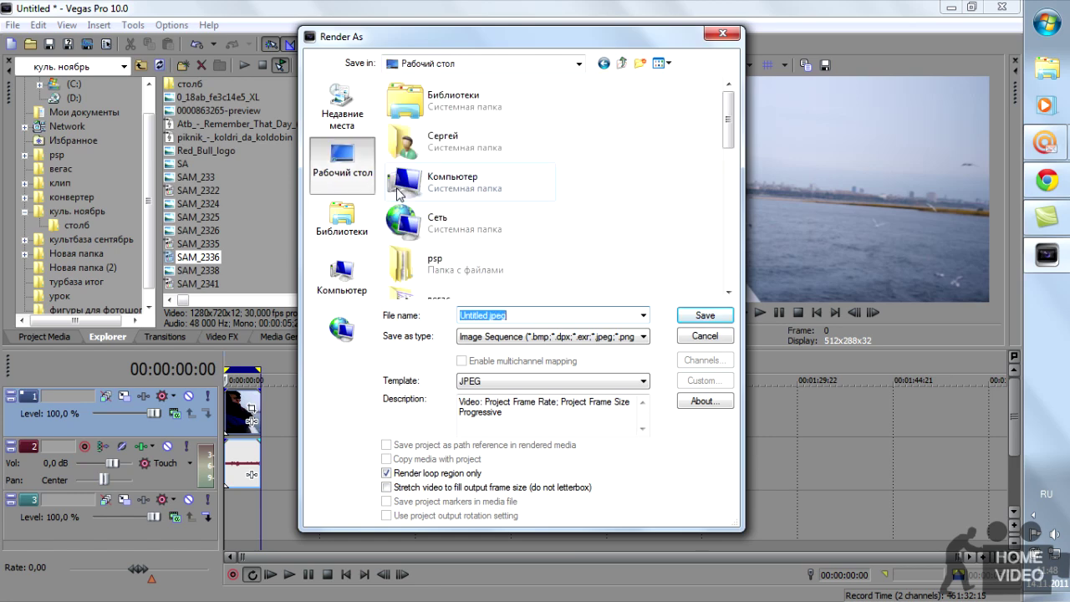
{"action": "left_click_drag", "start_coordinate": [727, 125], "coordinate": [727, 154]}
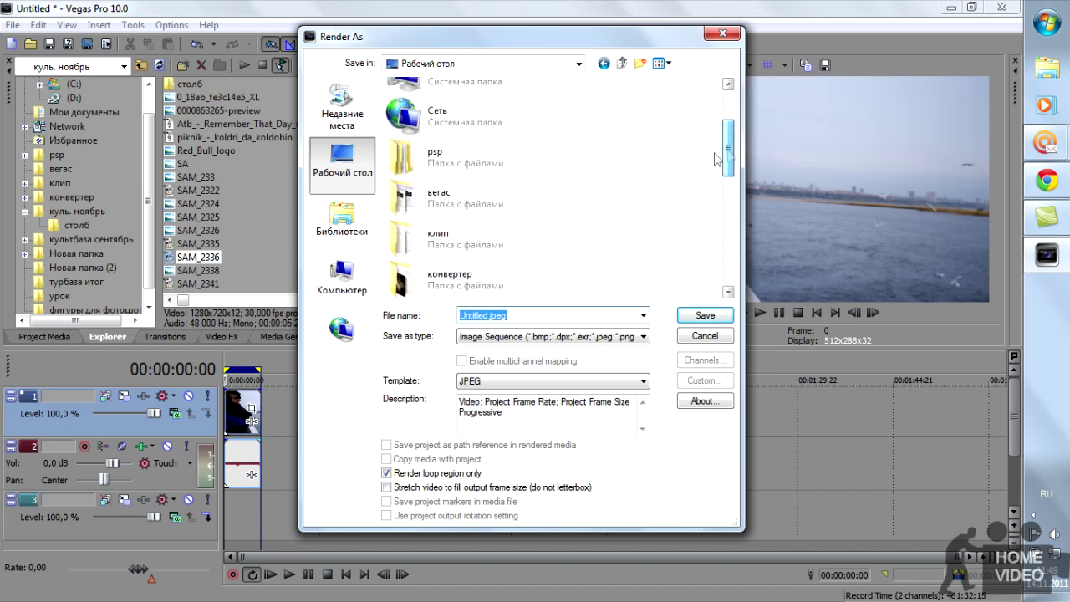
{"action": "double_click", "coordinate": [410, 201]}
Set the render file type to Video for Windows (*.avi)
{"action": "left_click", "coordinate": [644, 336]}
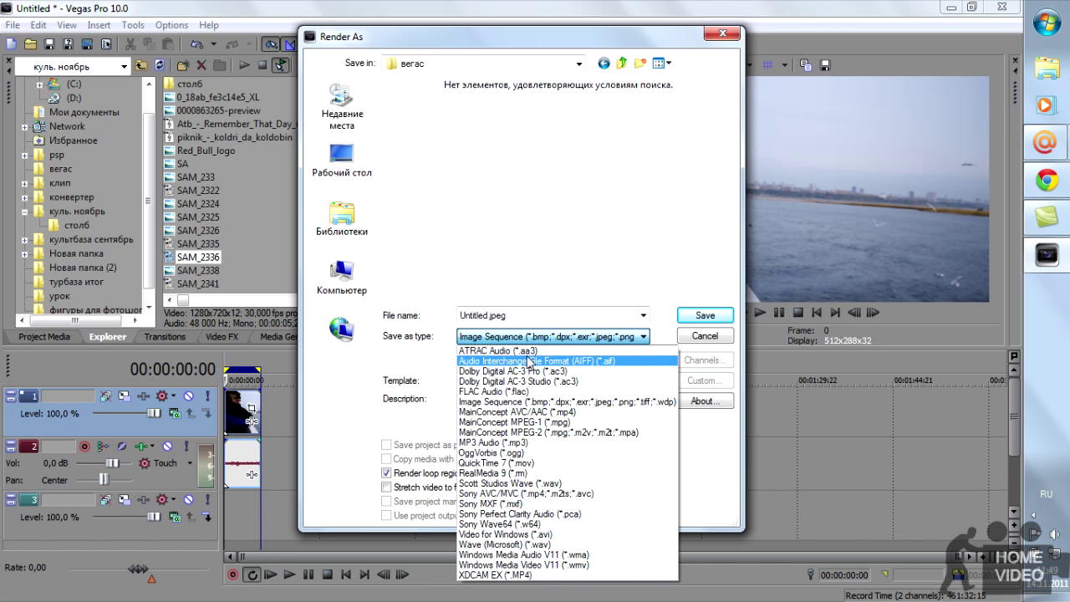
{"action": "left_click", "coordinate": [645, 337]}
{"action": "left_click", "coordinate": [645, 337]}
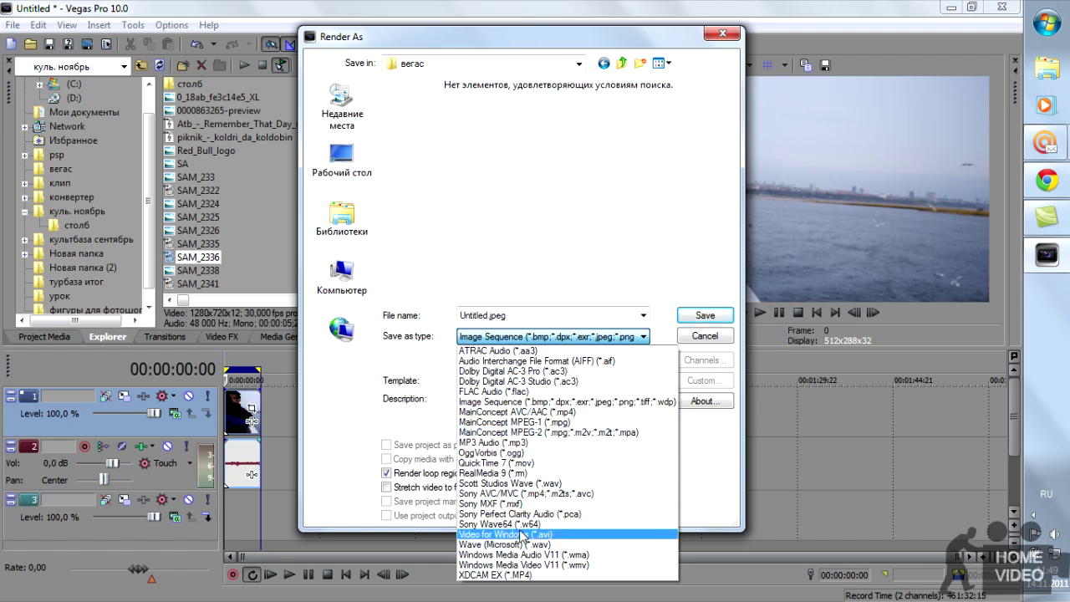
{"action": "left_click", "coordinate": [515, 535]}
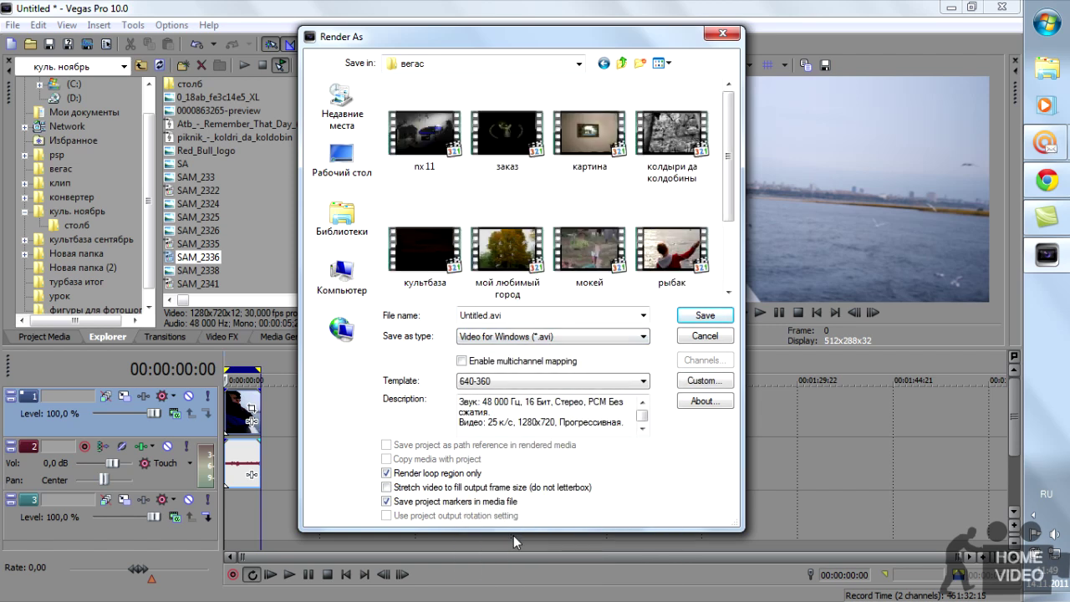
Choose the HD 720-50p YUV render template and open its custom settings
{"action": "left_click", "coordinate": [643, 381]}
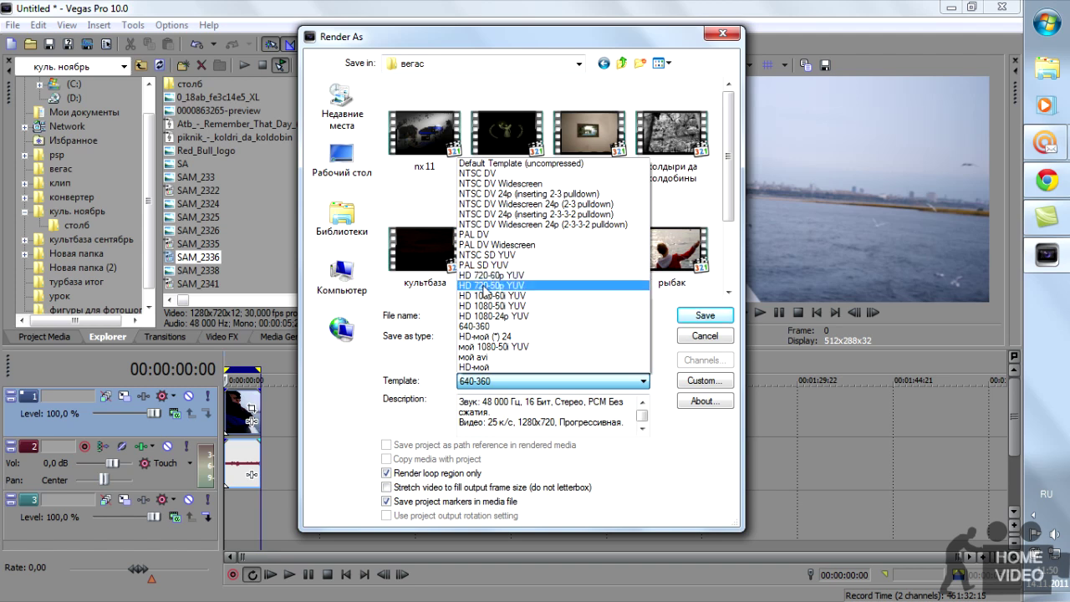
{"action": "left_click", "coordinate": [486, 290]}
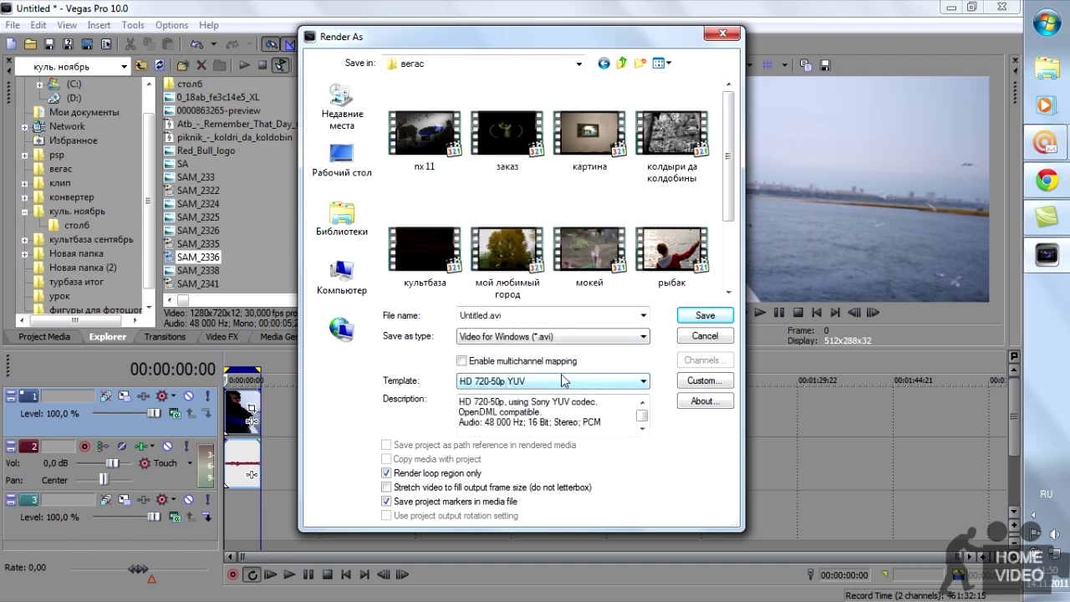
{"action": "left_click", "coordinate": [704, 383]}
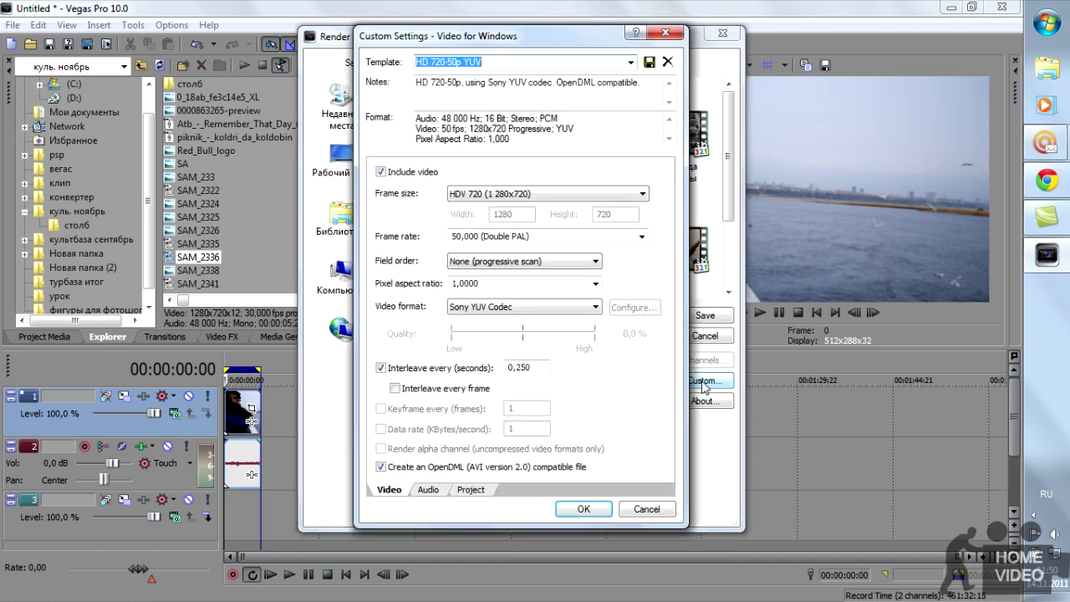
{"action": "left_click_drag", "start_coordinate": [566, 41], "coordinate": [505, 26]}
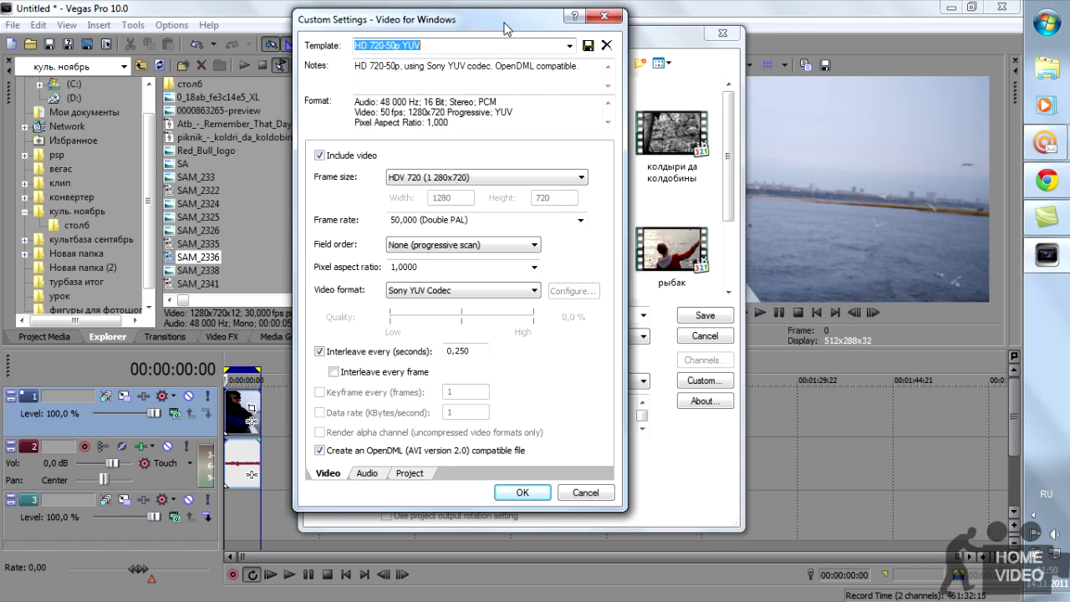
Keep the frame size at HDV 720 (1 280x720) and set the render frame rate to 24,000 (Film)
{"action": "left_click", "coordinate": [581, 178]}
{"action": "left_click", "coordinate": [583, 181]}
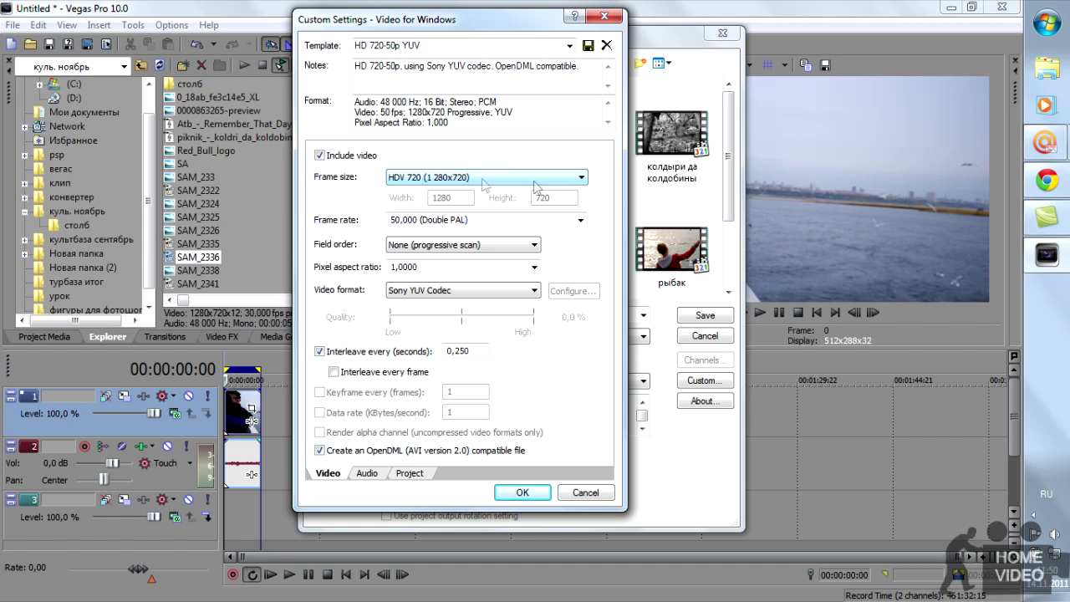
{"action": "left_click", "coordinate": [581, 223]}
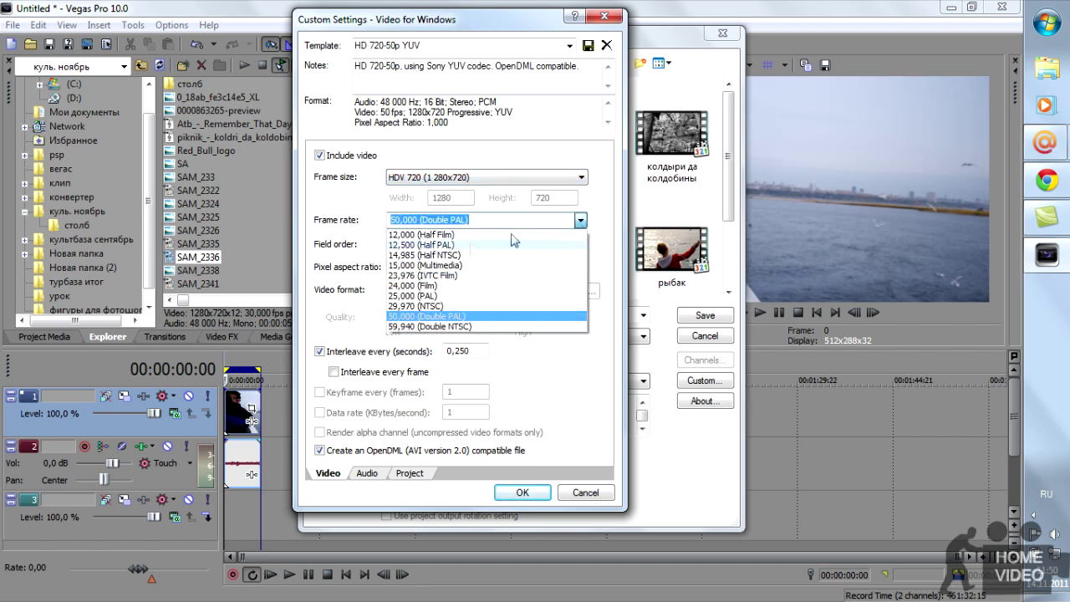
{"action": "left_click", "coordinate": [426, 286]}
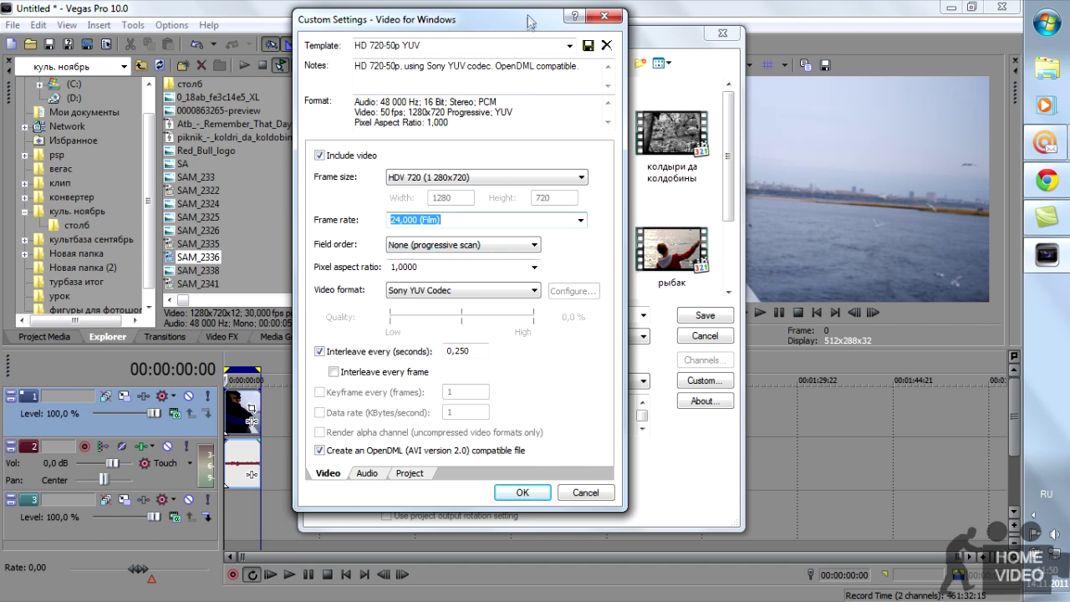
Save the custom video settings as a new render template named "мой ави"
{"action": "left_click", "coordinate": [546, 84]}
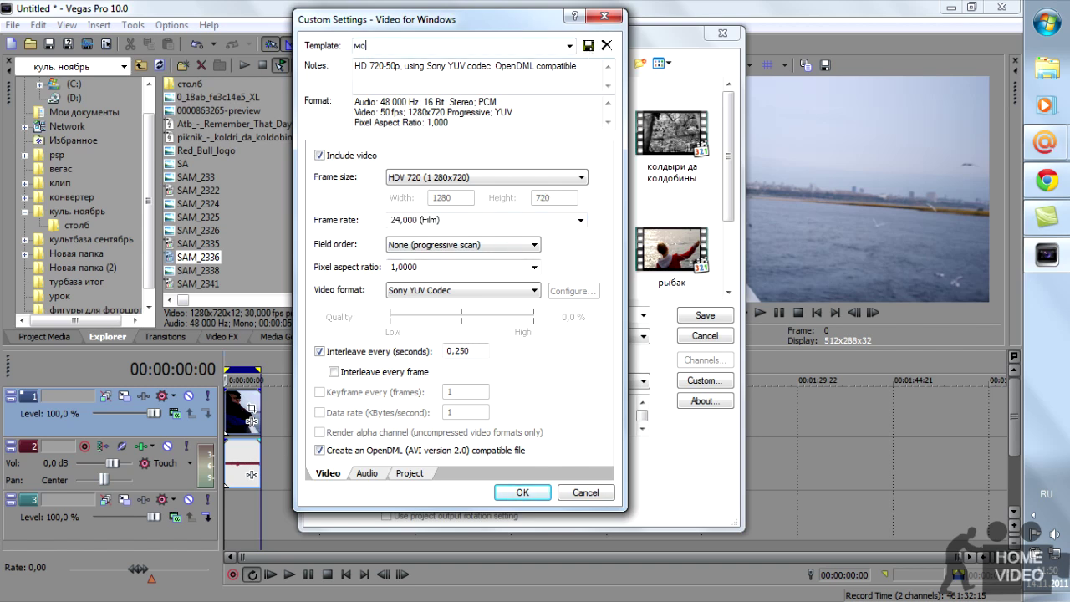
{"action": "left_click", "coordinate": [500, 44]}
{"action": "type", "text": "мой ави"}
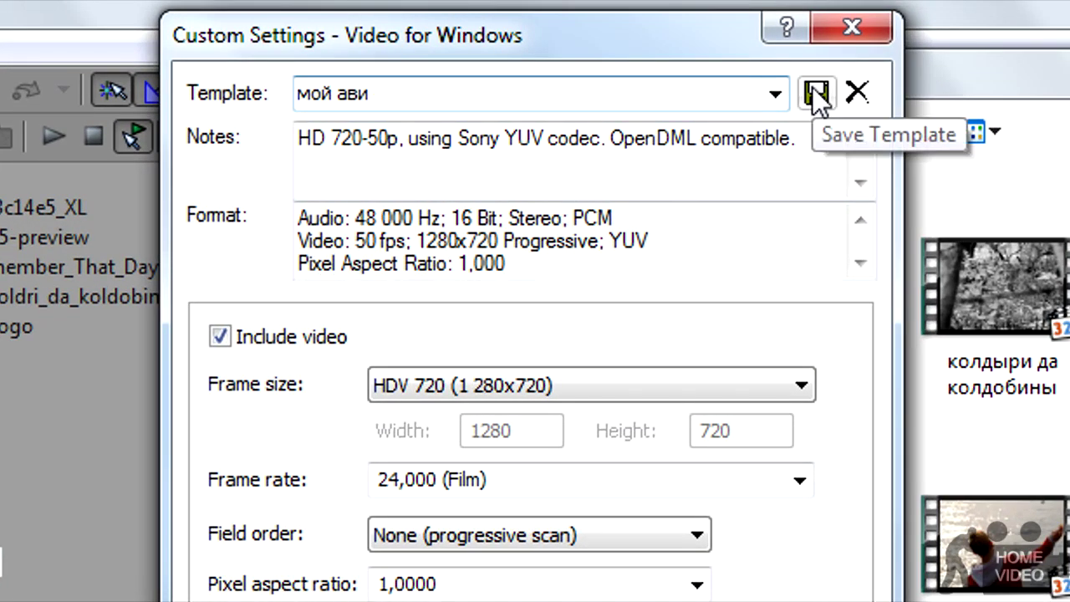
{"action": "left_click", "coordinate": [814, 94]}
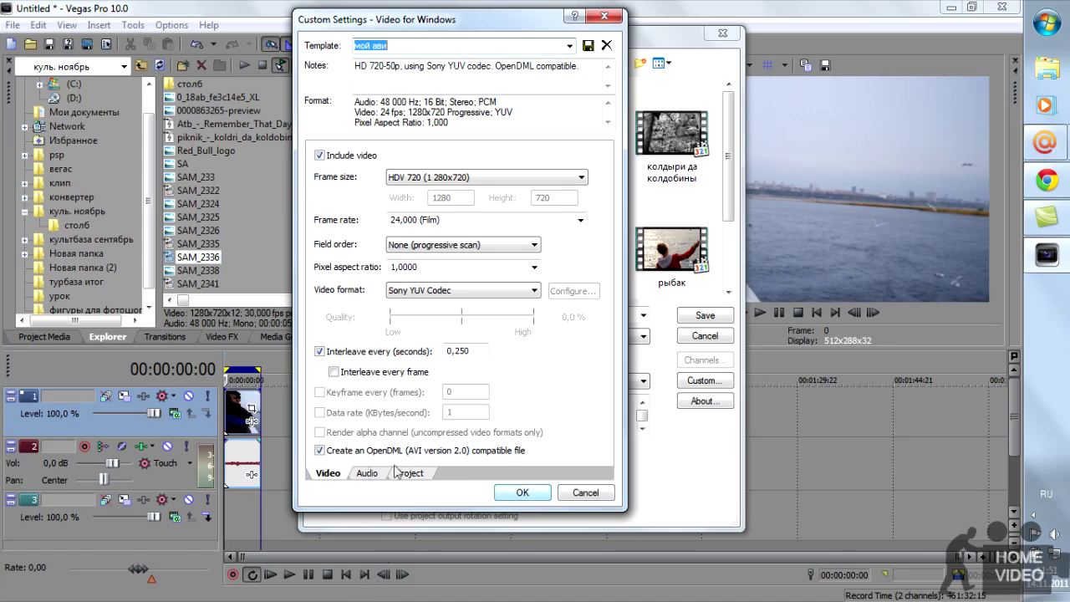
Check the template's audio settings, return to its video settings and accept the custom settings
{"action": "left_click", "coordinate": [364, 475]}
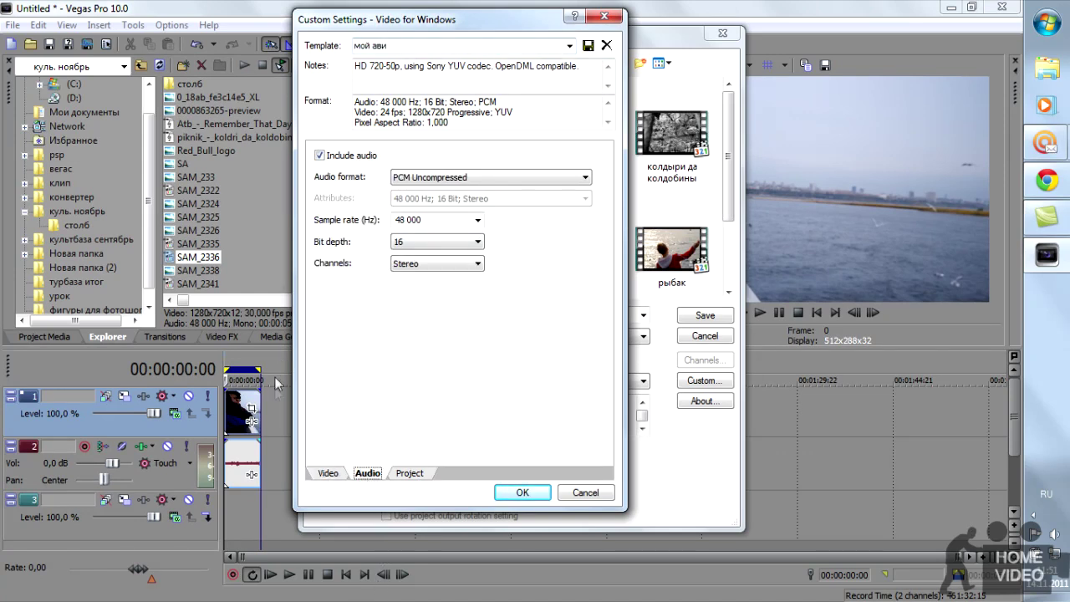
{"action": "left_click", "coordinate": [328, 475]}
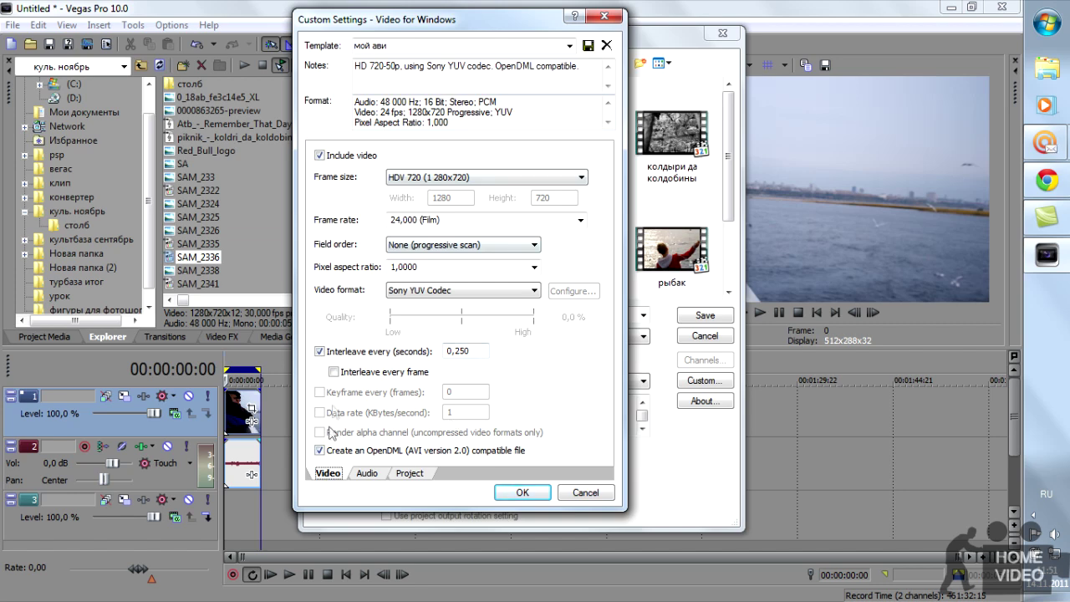
{"action": "left_click", "coordinate": [519, 494]}
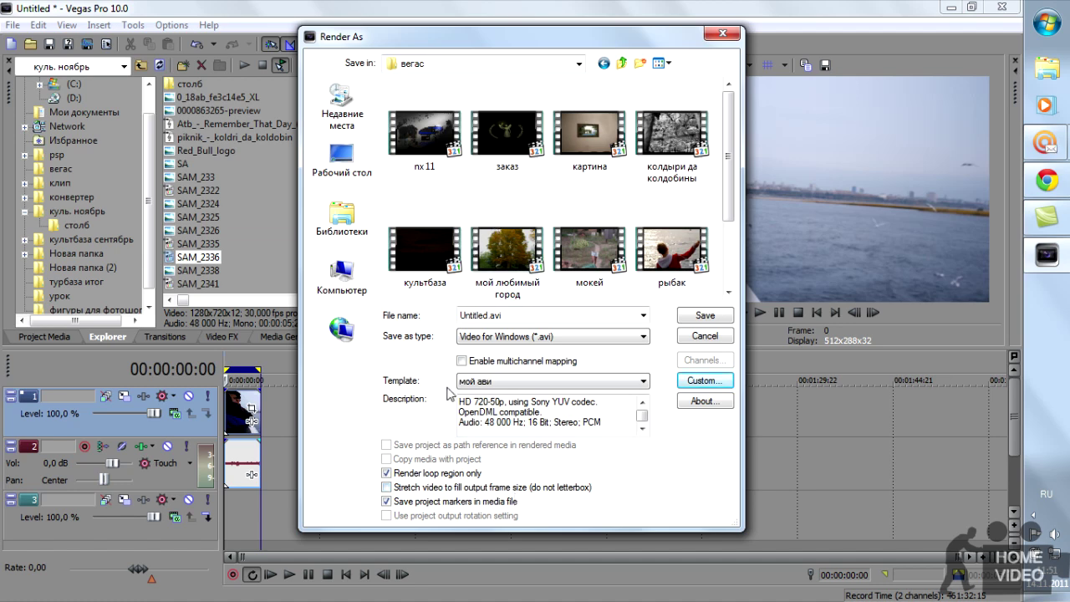
Select the saved "мой ави" template and start rendering the loop region to Untitled.avi in the вегас folder
{"action": "left_click", "coordinate": [644, 383]}
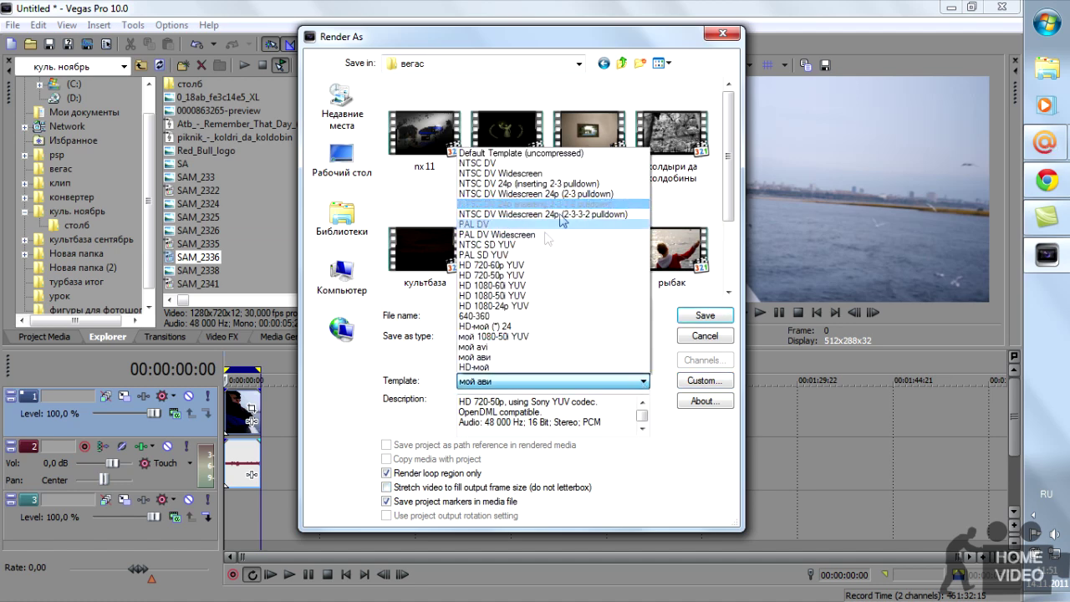
{"action": "left_click", "coordinate": [484, 359]}
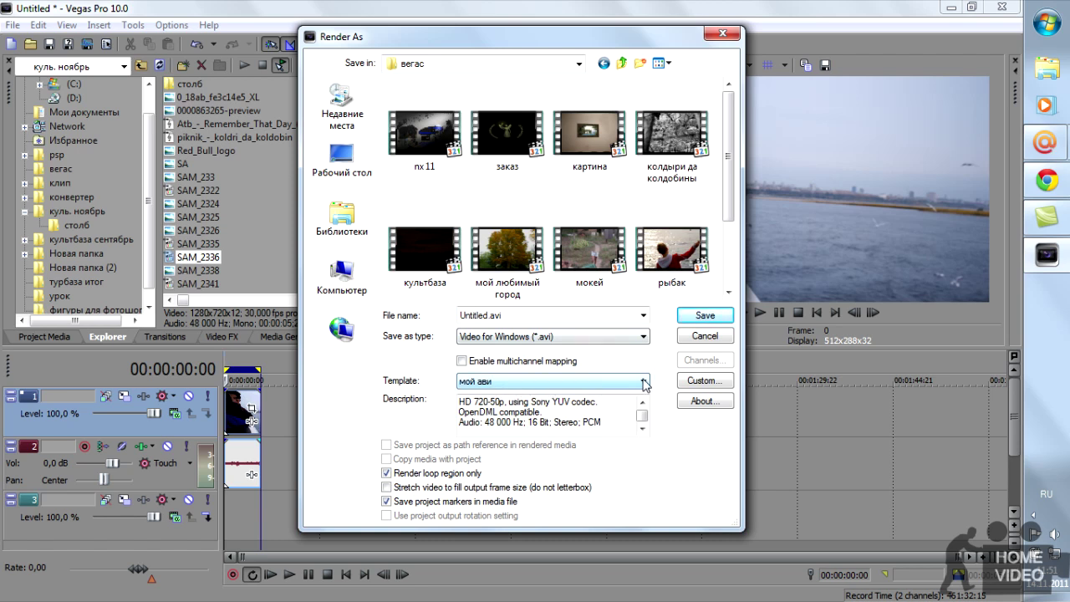
{"action": "left_click", "coordinate": [709, 383]}
{"action": "left_click_drag", "start_coordinate": [565, 43], "coordinate": [683, 29]}
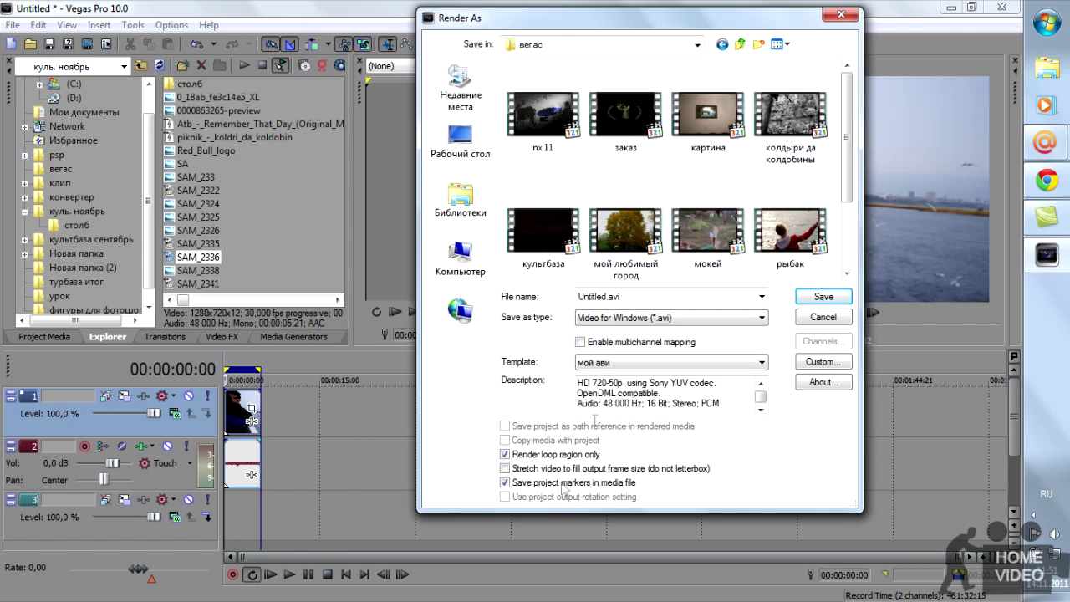
{"action": "left_click", "coordinate": [506, 455]}
{"action": "left_click", "coordinate": [824, 300]}
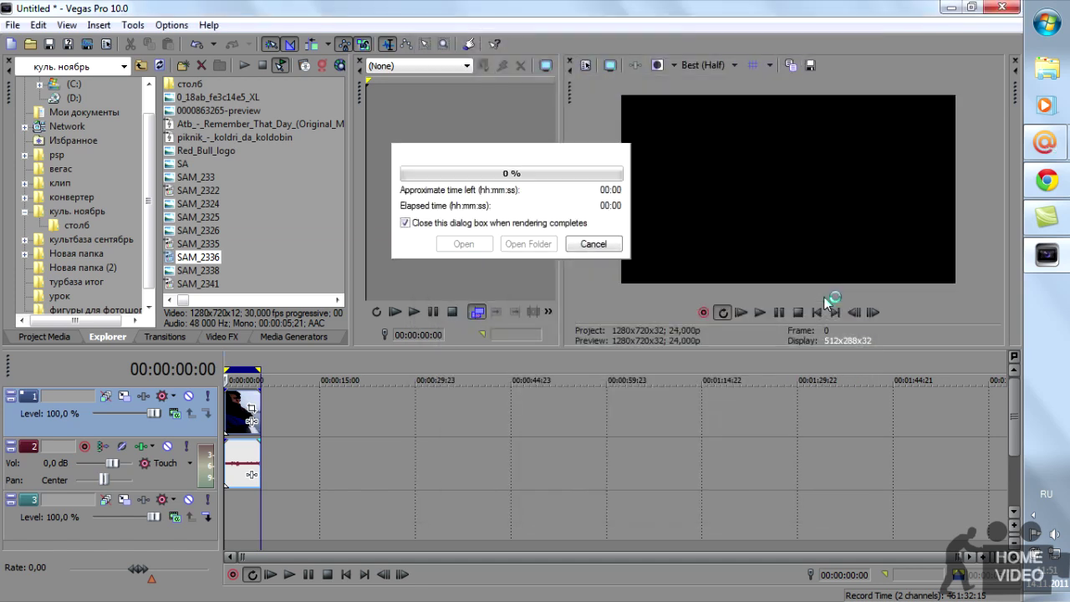